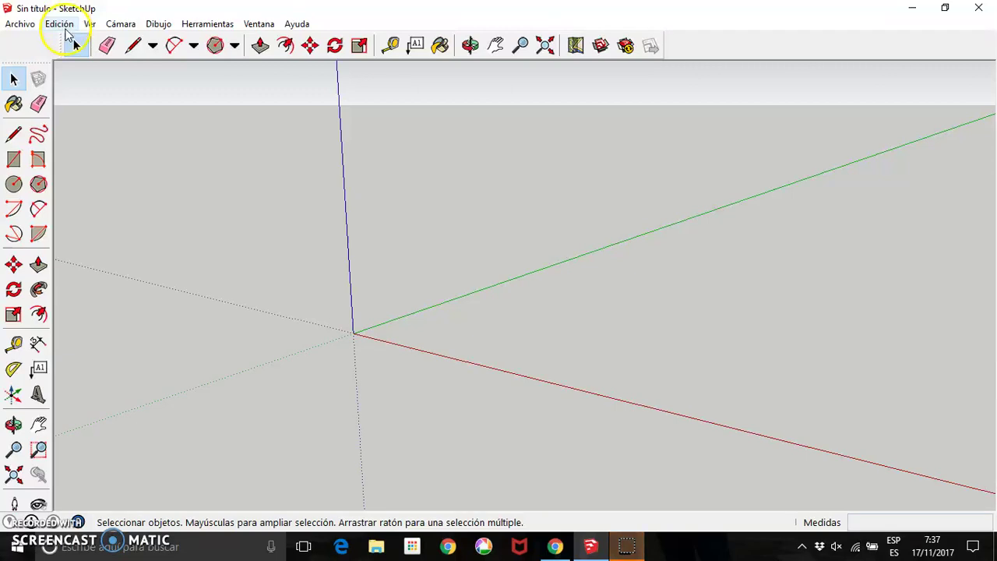
- Draw a 5000 × 5000 mm square on the ground starting at the origin
{"action": "left_click", "coordinate": [16, 162]}
{"action": "left_click", "coordinate": [353, 333]}
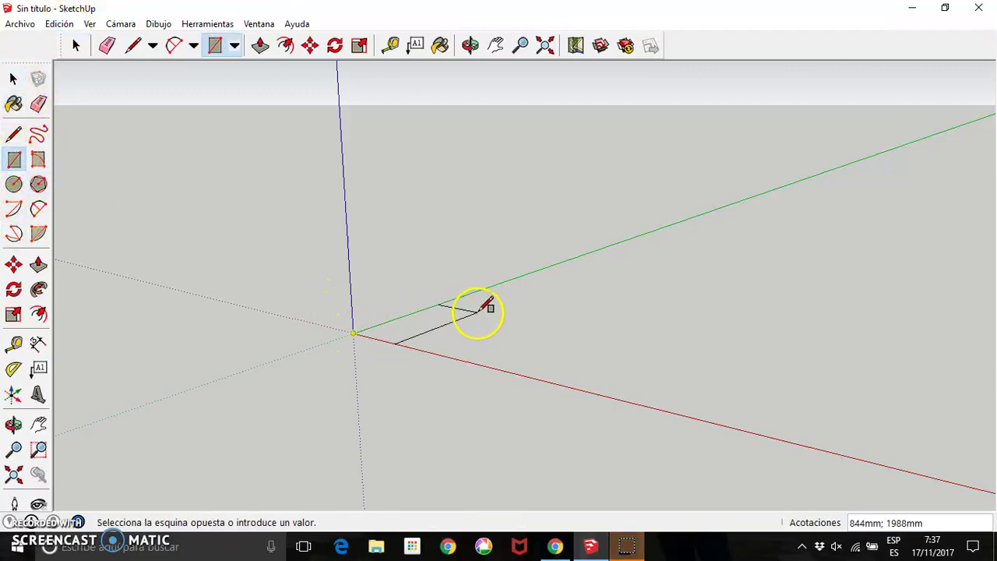
{"action": "left_click", "coordinate": [505, 323]}
{"action": "type", "text": "5000;5000"}
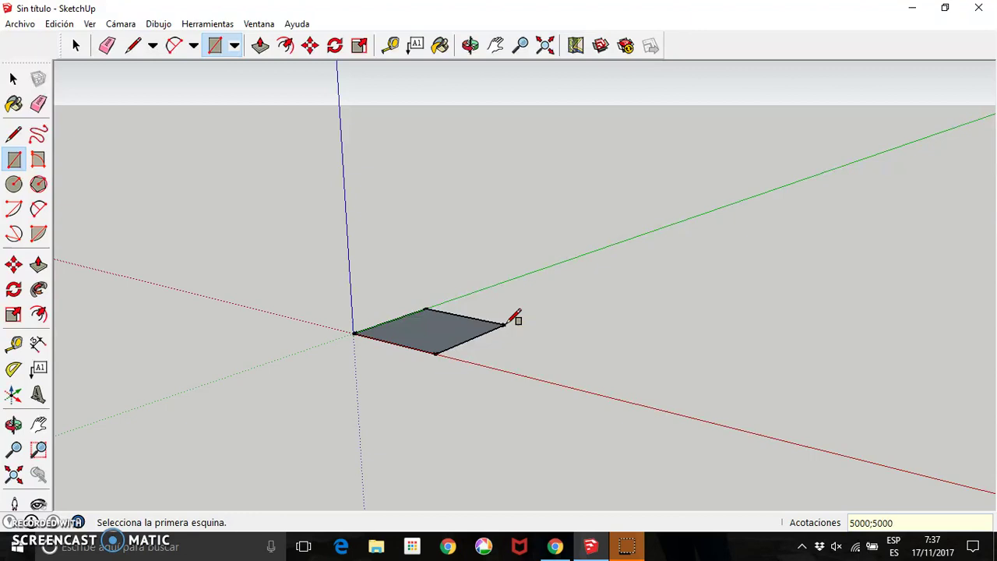
{"action": "key", "text": "Return"}
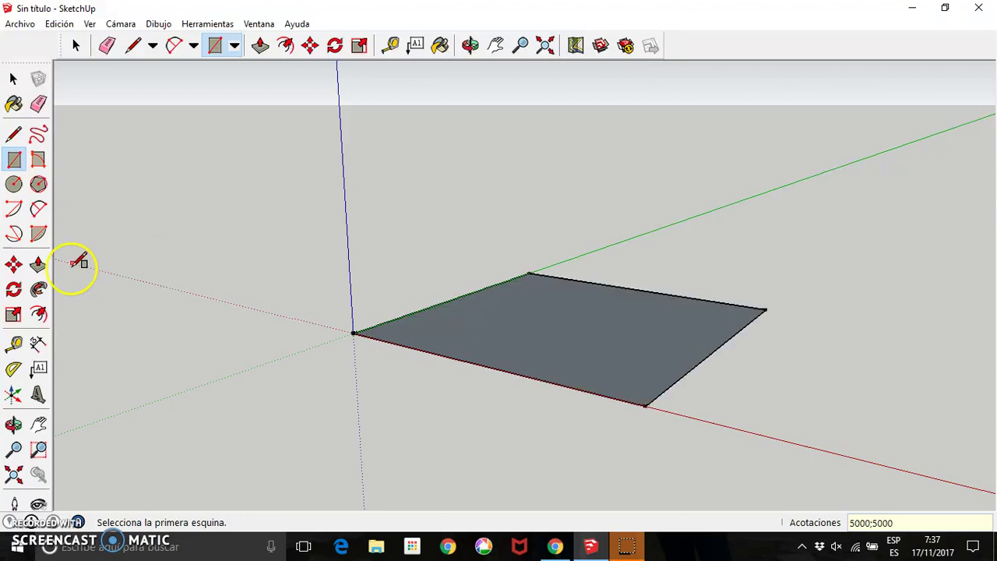
- Push/Pull the square up 5000 mm into a cube and frame it in the view
{"action": "left_click", "coordinate": [38, 265]}
{"action": "left_click_drag", "start_coordinate": [539, 321], "coordinate": [542, 260]}
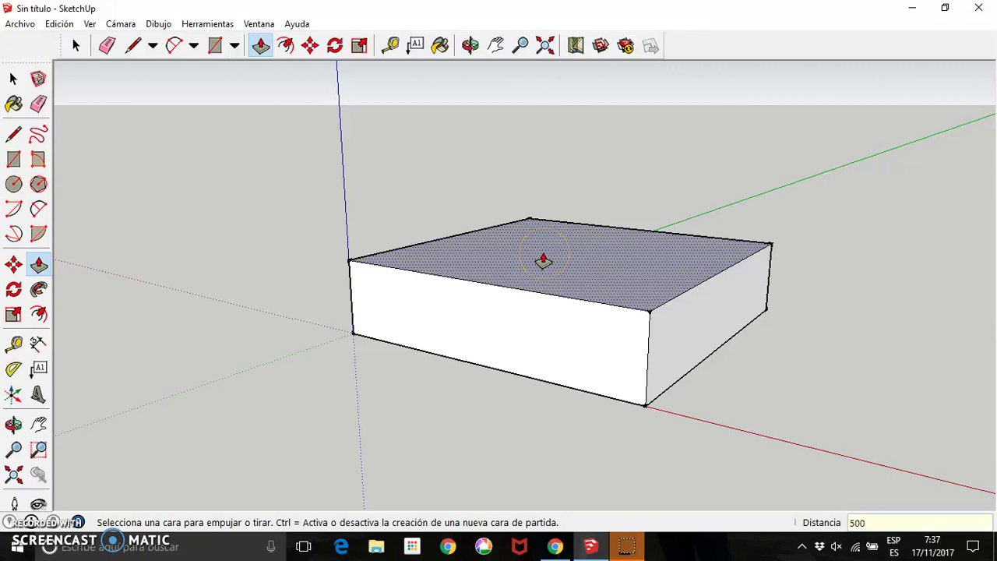
{"action": "type", "text": "0"}
{"action": "key", "text": "Return"}
{"action": "scroll", "coordinate": [498, 198], "scroll_direction": "down", "scroll_amount": 2}
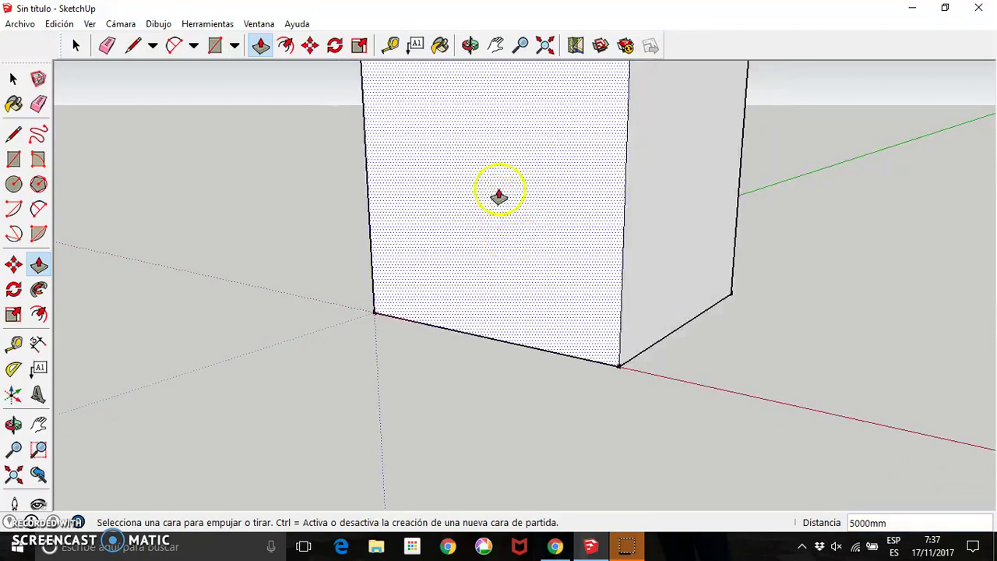
{"action": "left_click", "coordinate": [499, 47]}
{"action": "mouse_move", "coordinate": [491, 164]}
{"action": "left_mouse_down"}
{"action": "mouse_move", "coordinate": [473, 169]}
{"action": "mouse_move", "coordinate": [444, 241]}
{"action": "left_mouse_up"}
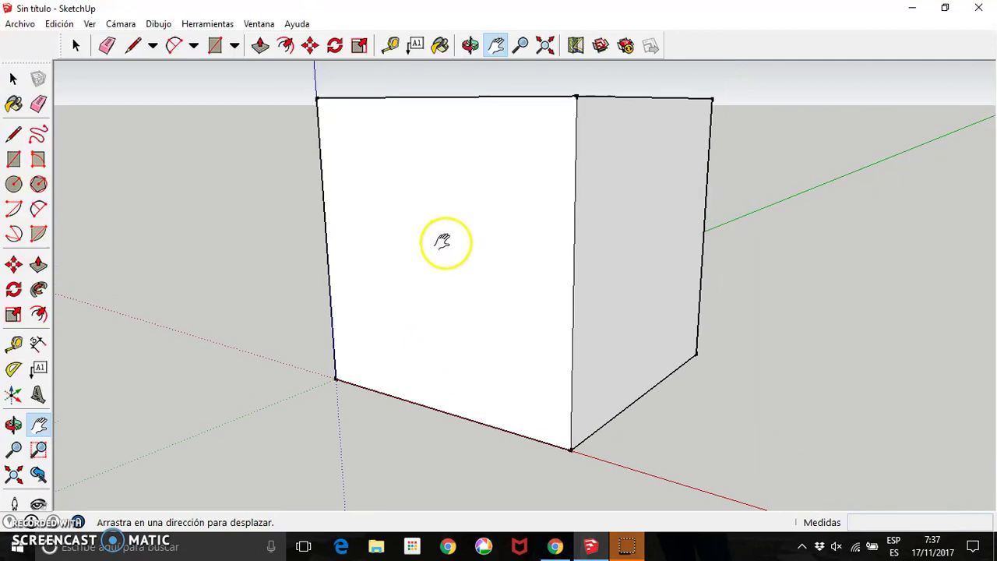
- Place the first vertical guide parallel to the cube's left edge, undoing a stray 100 mm guide
{"action": "left_click", "coordinate": [14, 344]}
{"action": "left_click", "coordinate": [321, 182]}
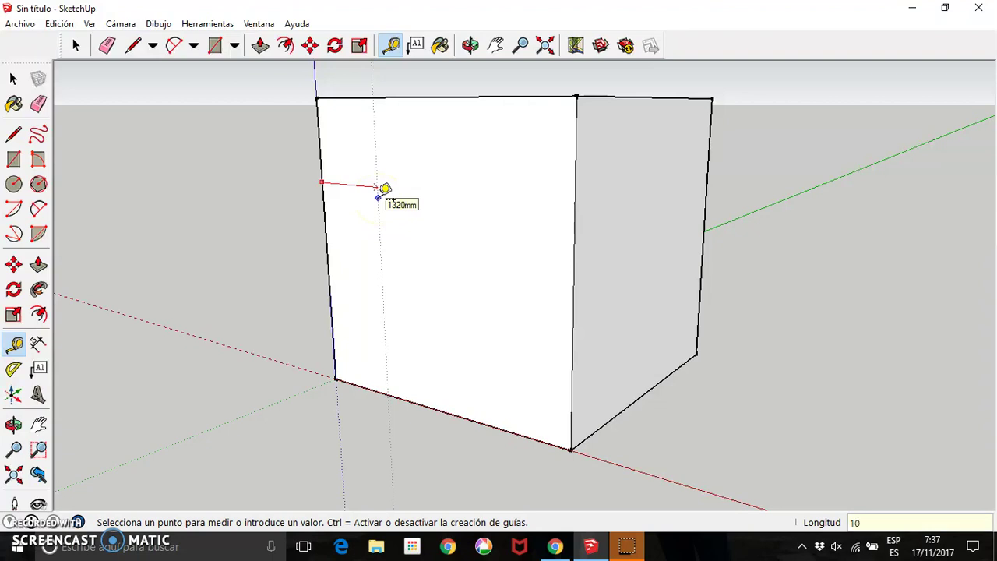
{"action": "left_click", "coordinate": [379, 196]}
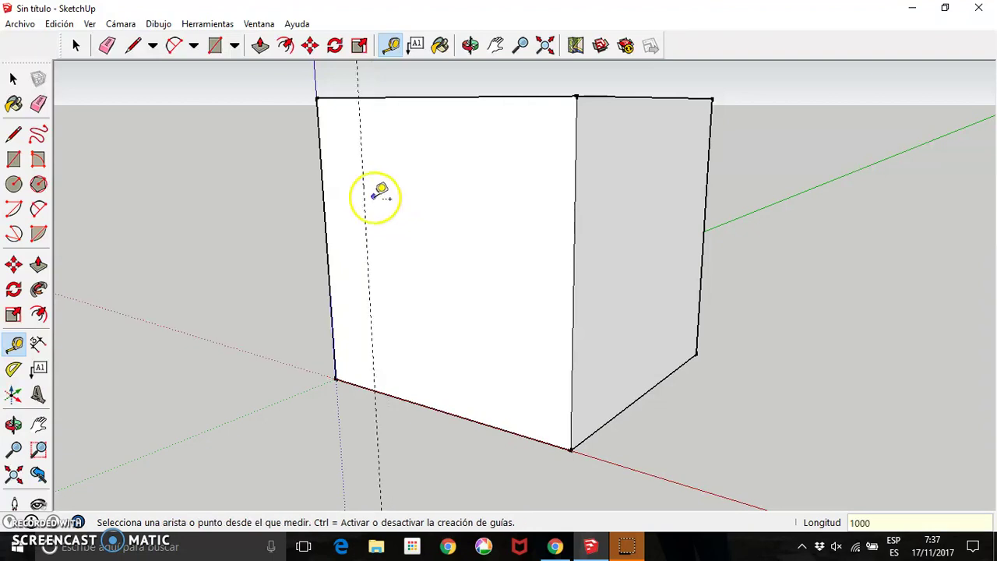
{"action": "left_click_drag", "start_coordinate": [363, 191], "coordinate": [426, 197]}
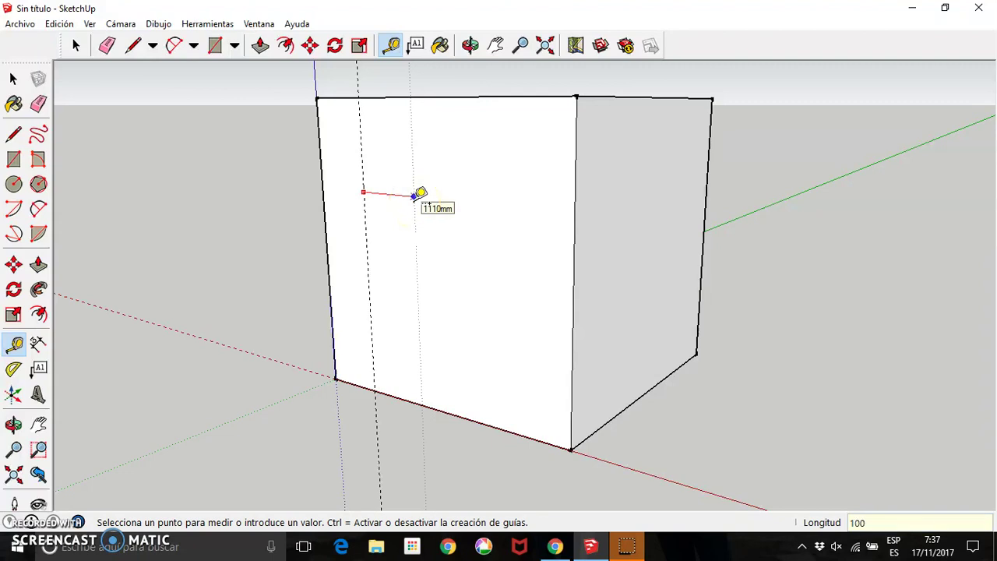
{"action": "key", "text": "Return"}
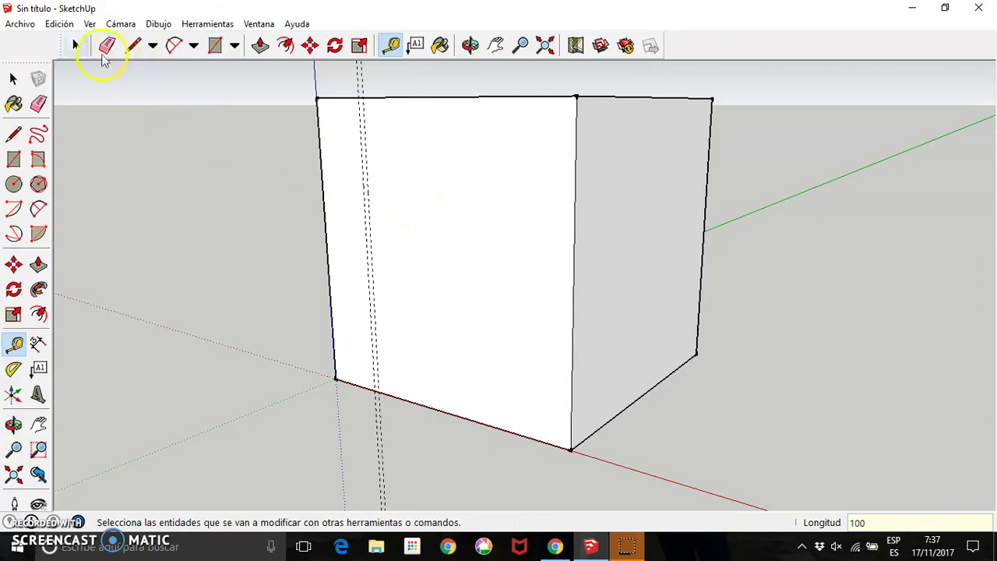
{"action": "left_click", "coordinate": [61, 24]}
{"action": "left_click", "coordinate": [81, 42]}
- Add three more vertical guides 1000 mm apart across the front face
{"action": "left_click", "coordinate": [361, 155]}
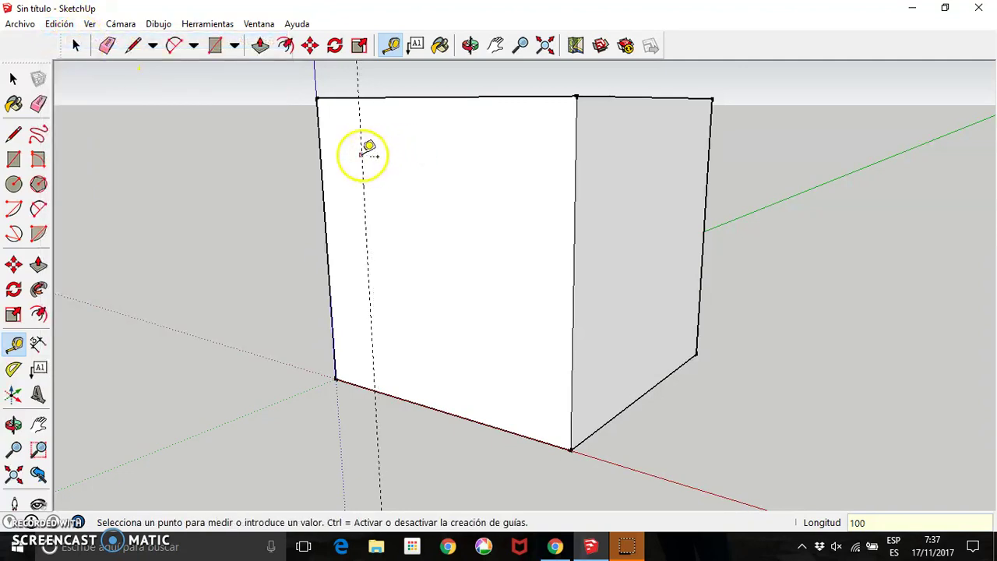
{"action": "key", "text": "Return"}
{"action": "left_click", "coordinate": [406, 159]}
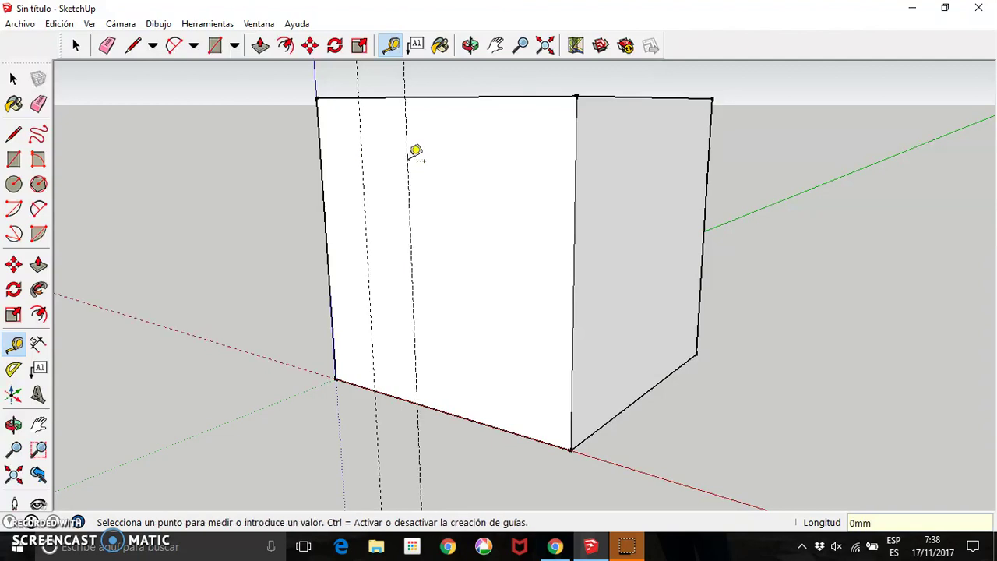
{"action": "type", "text": "00"}
{"action": "key", "text": "Return"}
{"action": "left_click", "coordinate": [457, 168]}
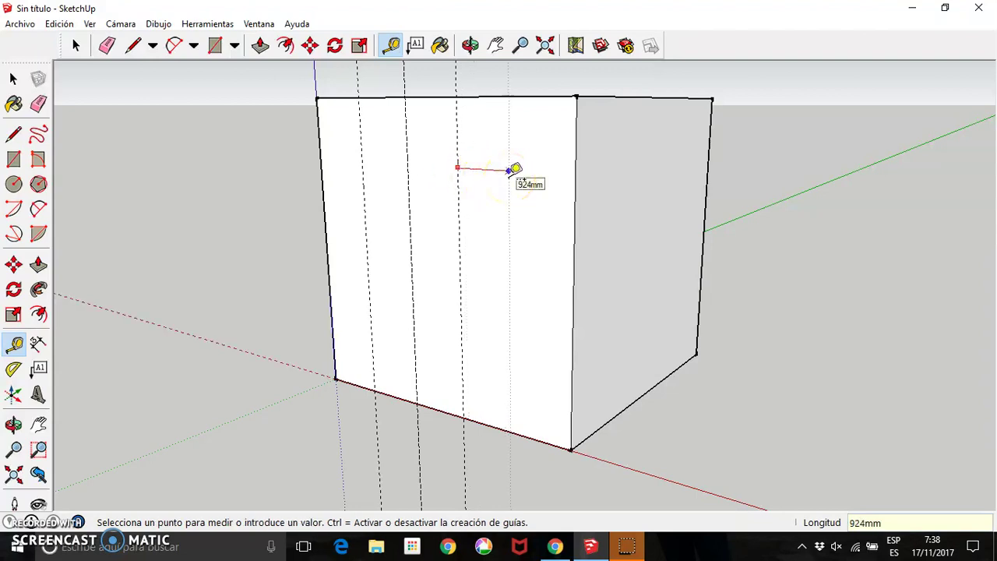
{"action": "key", "text": "Return"}
{"action": "left_click", "coordinate": [355, 385]}
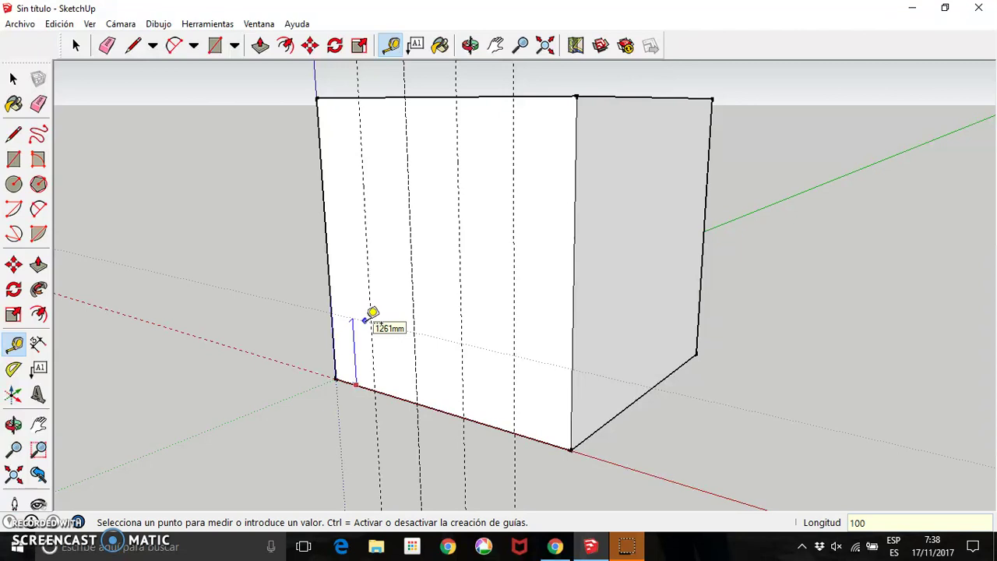
- Place horizontal guides every 1000 mm up the front face, starting from the bottom edge
{"action": "type", "text": "0"}
{"action": "key", "text": "Return"}
{"action": "left_click", "coordinate": [358, 332]}
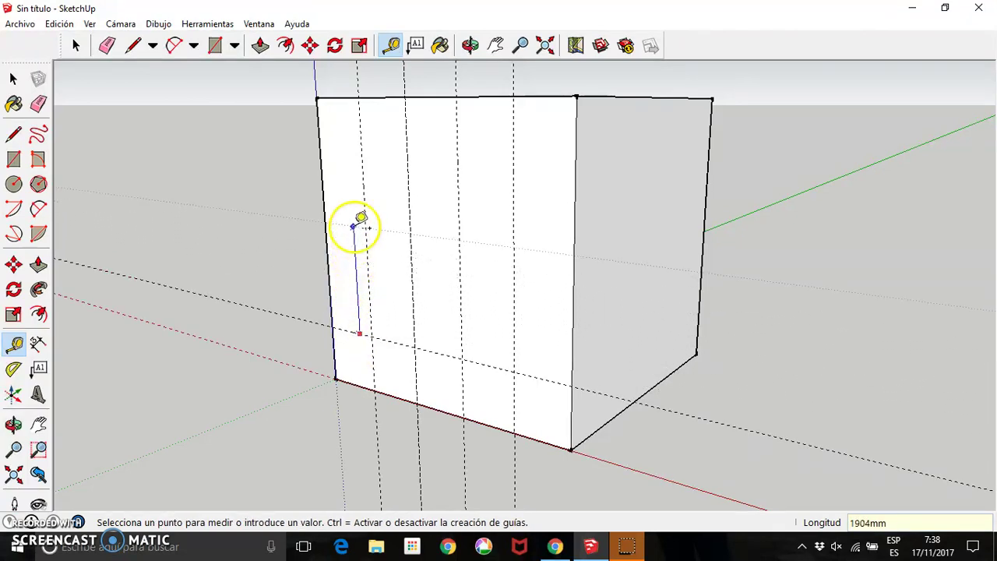
{"action": "left_click", "coordinate": [360, 279]}
{"action": "left_click_drag", "start_coordinate": [354, 277], "coordinate": [355, 210]}
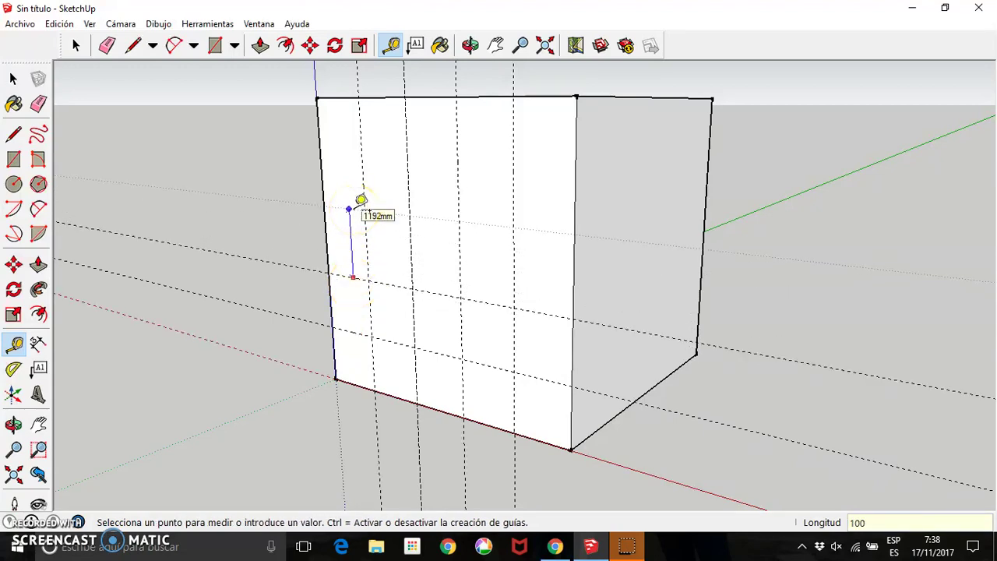
{"action": "type", "text": "0"}
{"action": "key", "text": "Return"}
{"action": "left_click", "coordinate": [349, 219]}
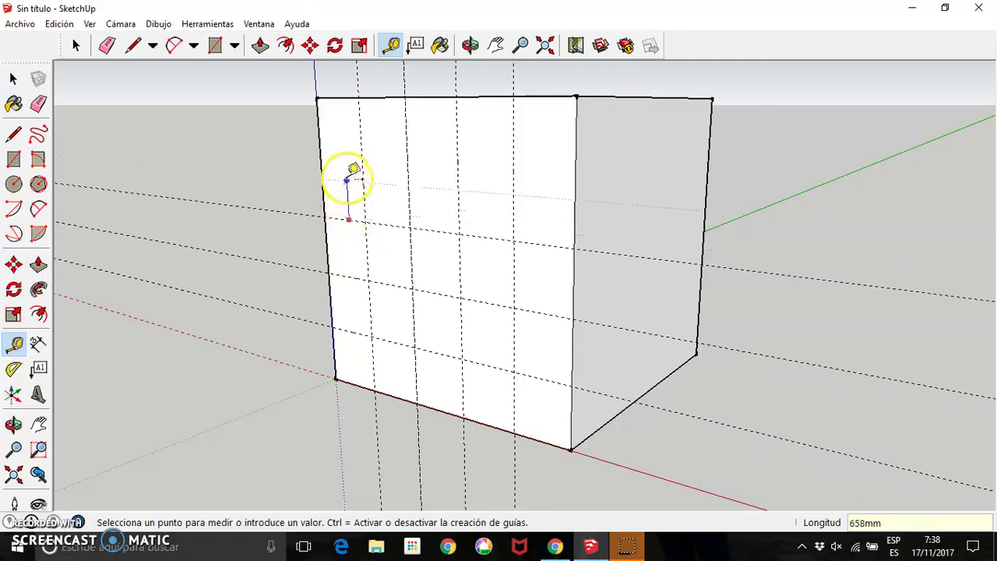
{"action": "type", "text": "1000"}
{"action": "left_click", "coordinate": [354, 162]}
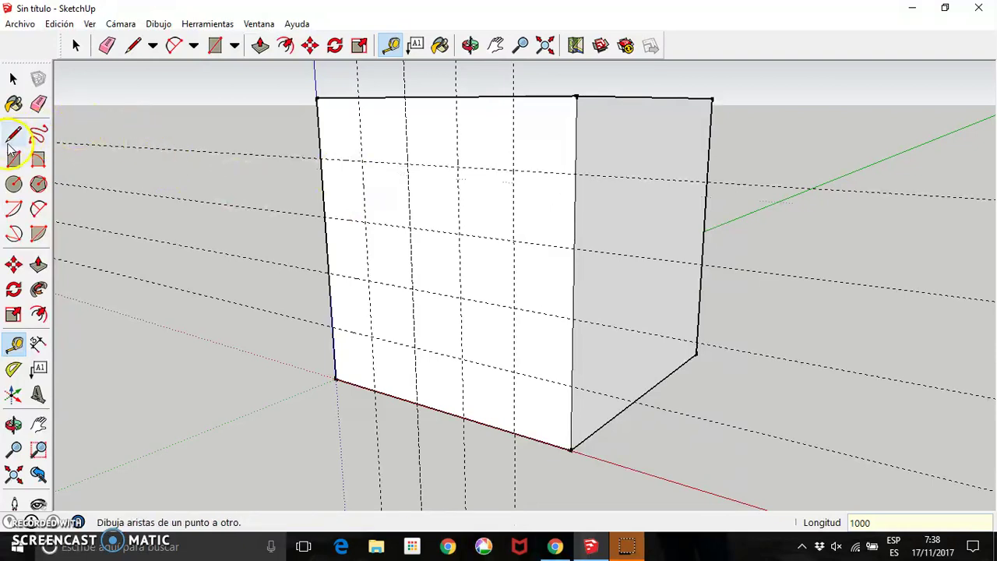
- Draw a 4000 mm square on the front face from the first vertical guide to the right edge above the seat
{"action": "left_click", "coordinate": [14, 160]}
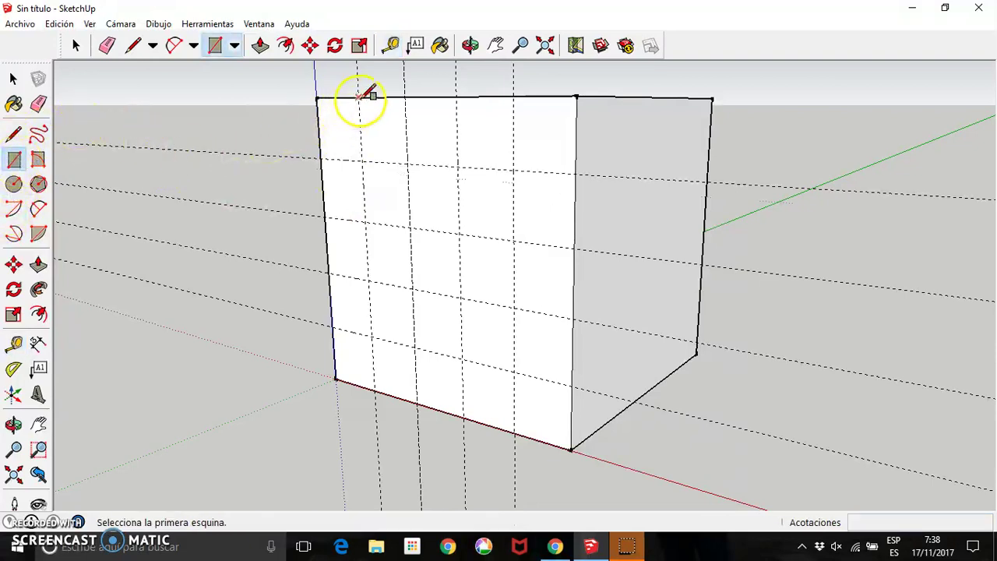
{"action": "left_click", "coordinate": [358, 97]}
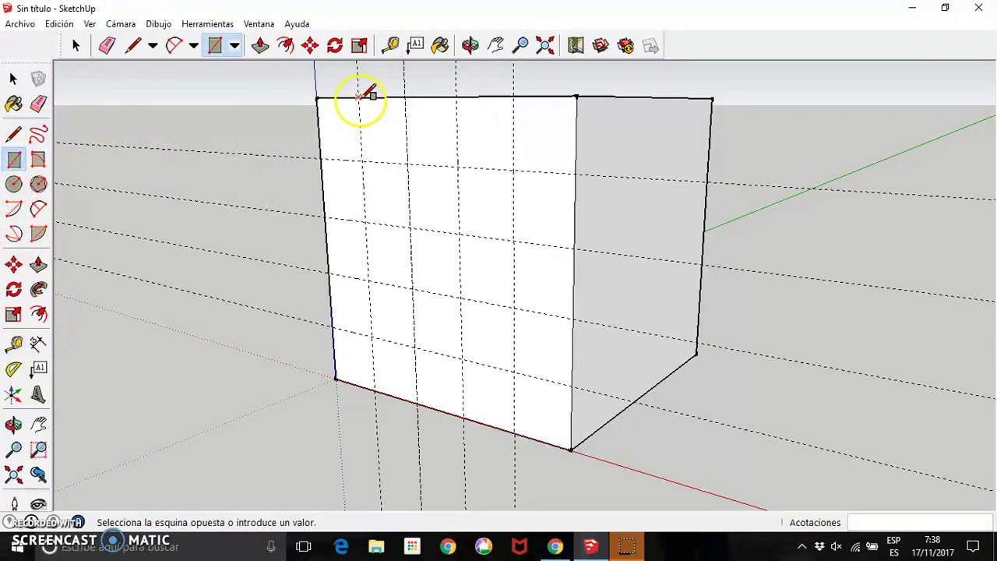
{"action": "left_click", "coordinate": [573, 384]}
- Push the square 5000 mm through the cube, leaving the L-shaped back and seat
{"action": "left_click", "coordinate": [38, 265]}
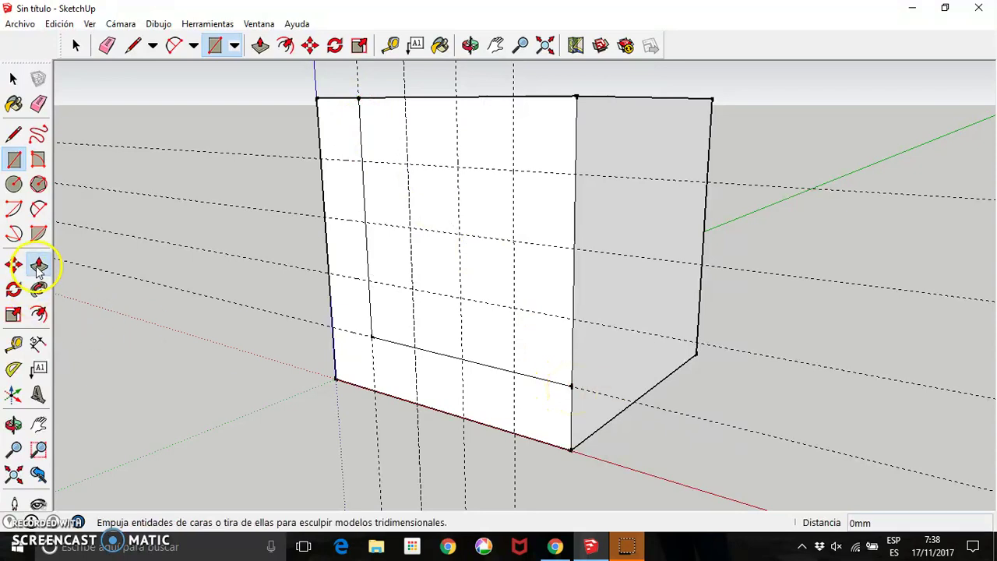
{"action": "left_click", "coordinate": [441, 250]}
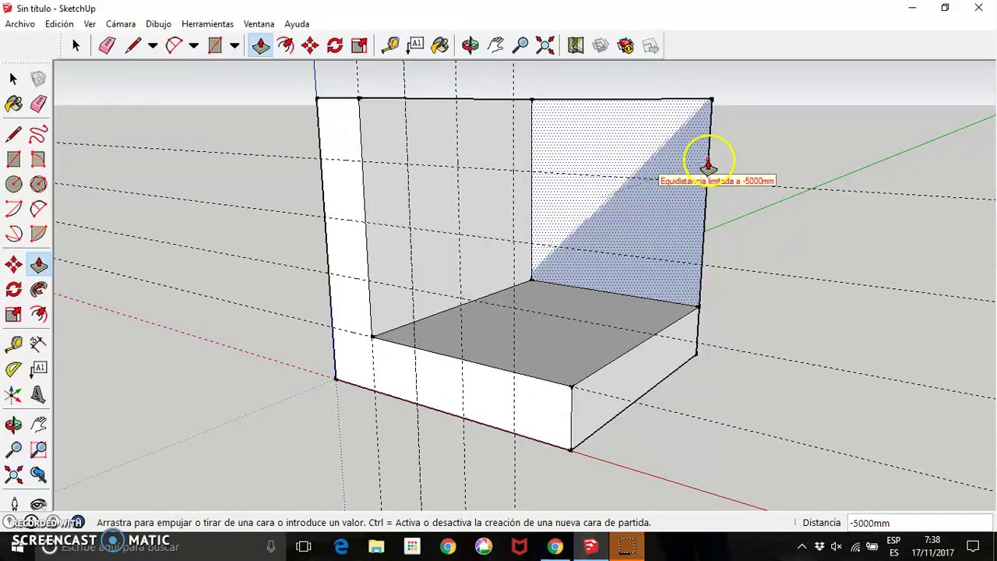
{"action": "left_click", "coordinate": [707, 165]}
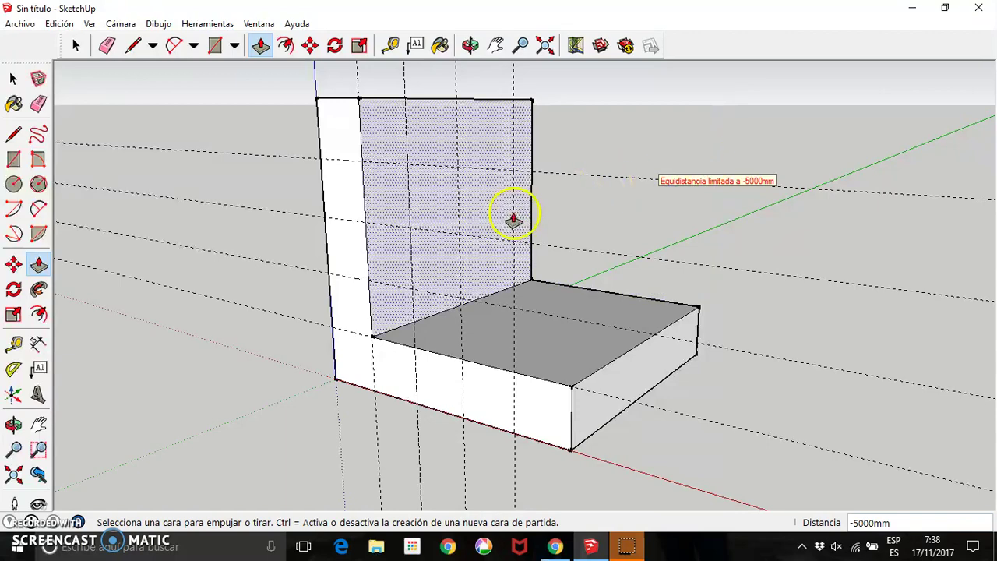
{"action": "left_click", "coordinate": [470, 46]}
{"action": "mouse_move", "coordinate": [527, 238]}
{"action": "left_mouse_down"}
{"action": "mouse_move", "coordinate": [461, 273]}
{"action": "mouse_move", "coordinate": [283, 280]}
{"action": "mouse_move", "coordinate": [281, 271]}
{"action": "mouse_move", "coordinate": [474, 257]}
{"action": "left_mouse_up"}
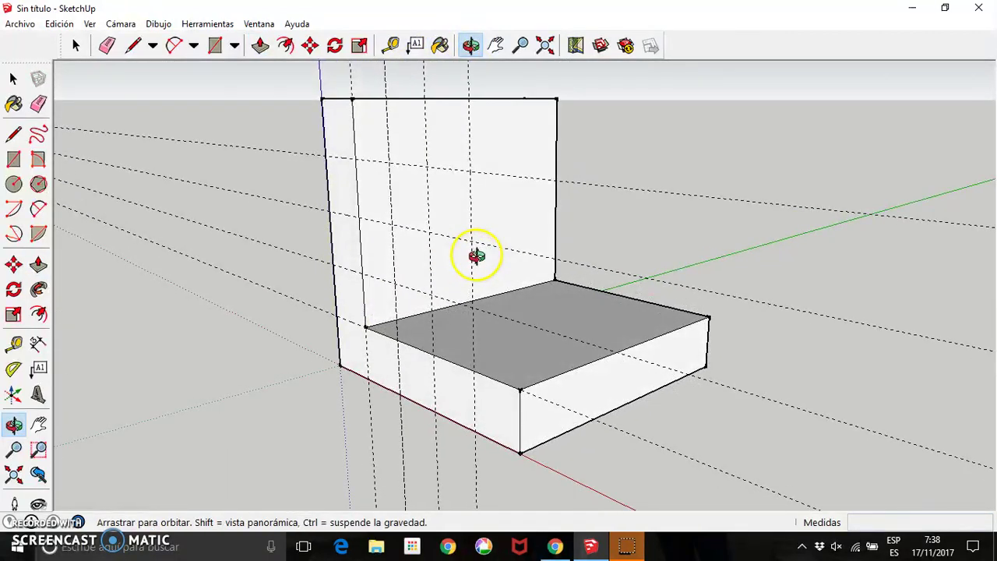
- Draw 2-Point semicircular arcs across the backrest top and across the seat front
{"action": "left_click", "coordinate": [37, 209]}
{"action": "left_click", "coordinate": [357, 217]}
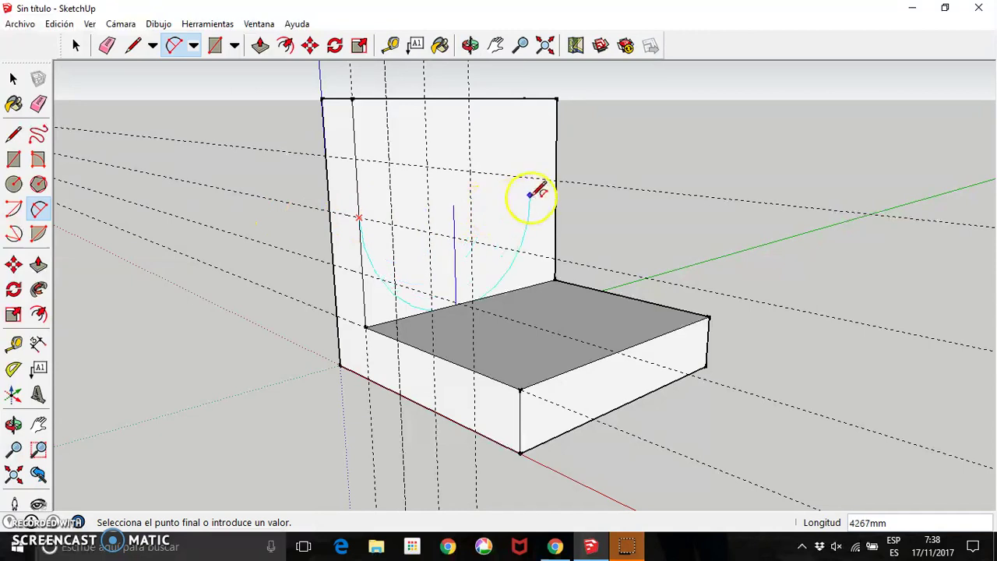
{"action": "left_click", "coordinate": [555, 191]}
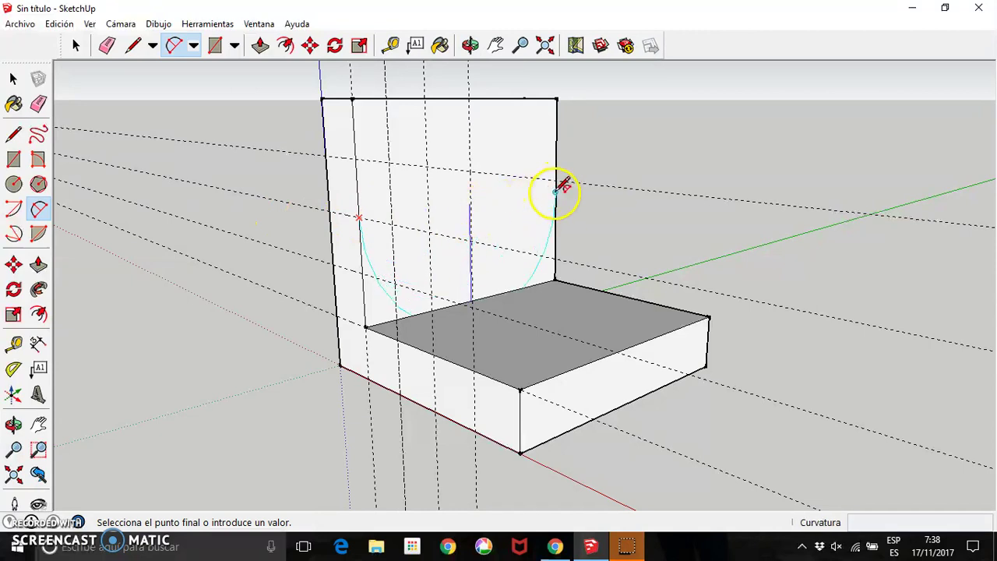
{"action": "left_click", "coordinate": [468, 97]}
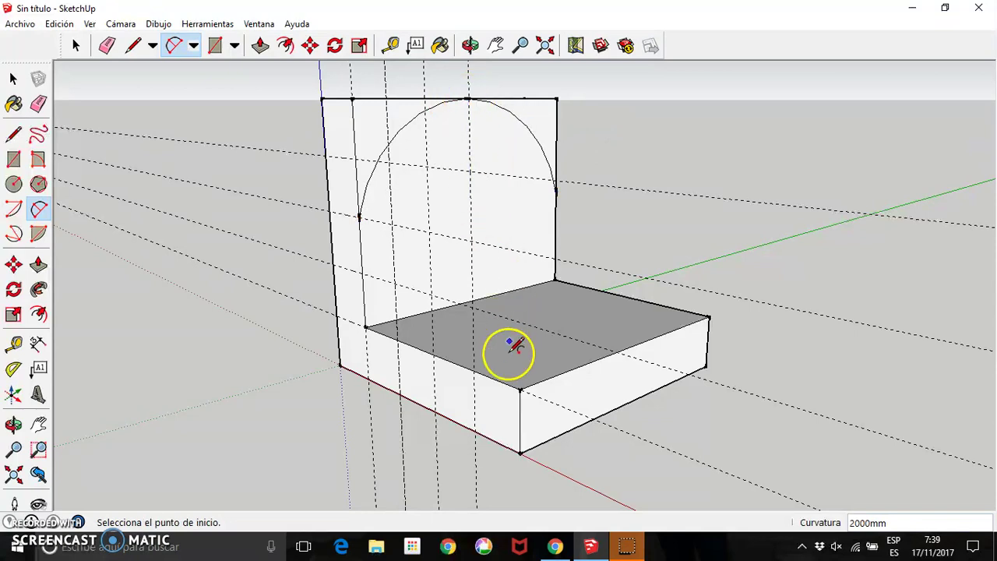
{"action": "left_click", "coordinate": [433, 355]}
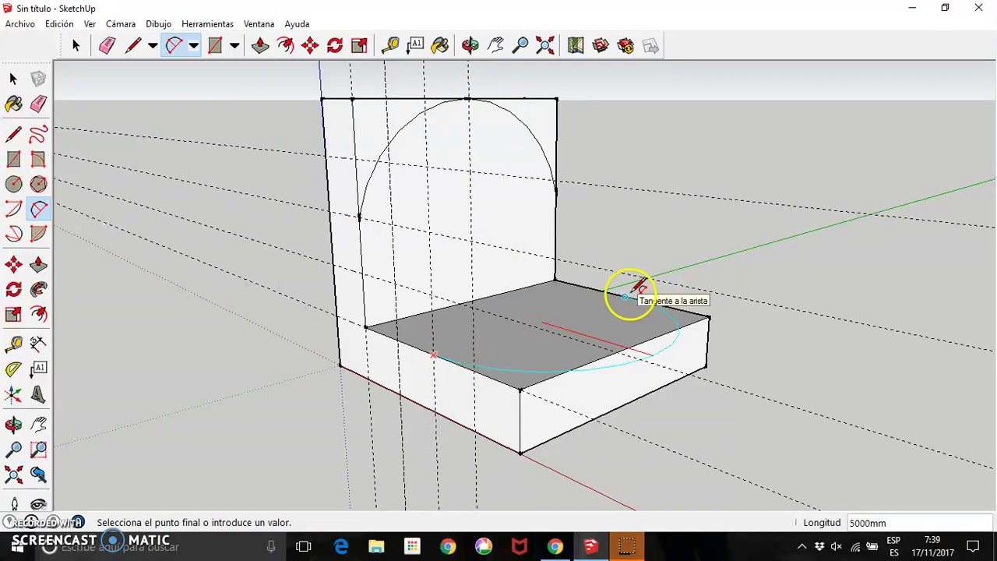
{"action": "left_click", "coordinate": [625, 296]}
{"action": "left_click", "coordinate": [628, 345]}
{"action": "left_click", "coordinate": [38, 265]}
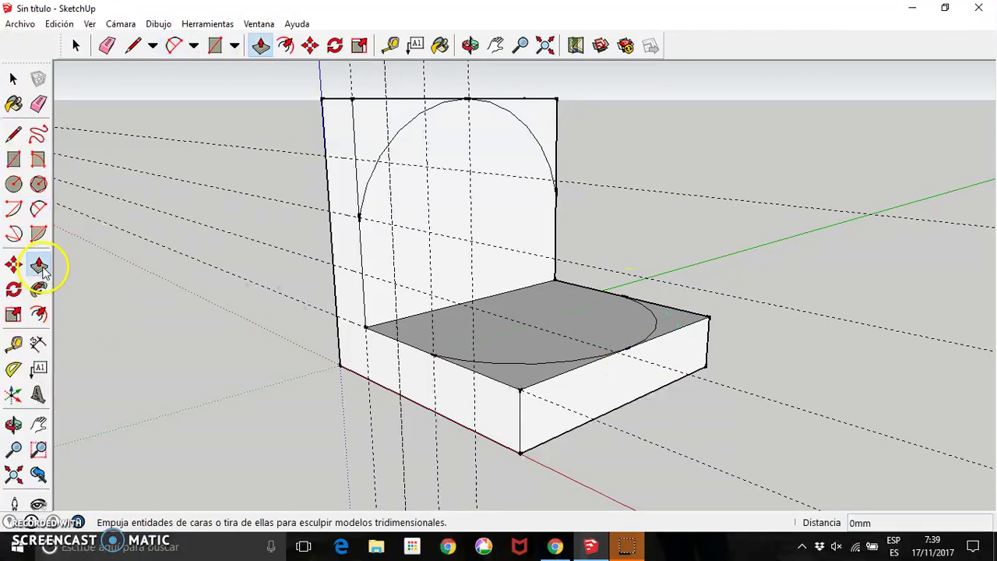
- Push away the two corner pieces outside the backrest arc and the two outside the seat arc
{"action": "left_click", "coordinate": [368, 156]}
{"action": "left_click", "coordinate": [333, 149]}
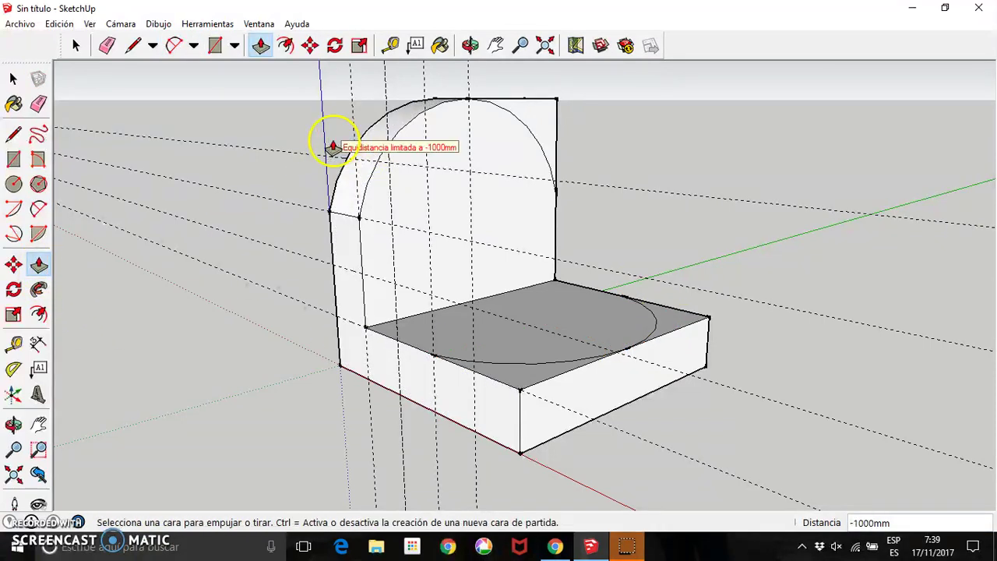
{"action": "left_click", "coordinate": [531, 123]}
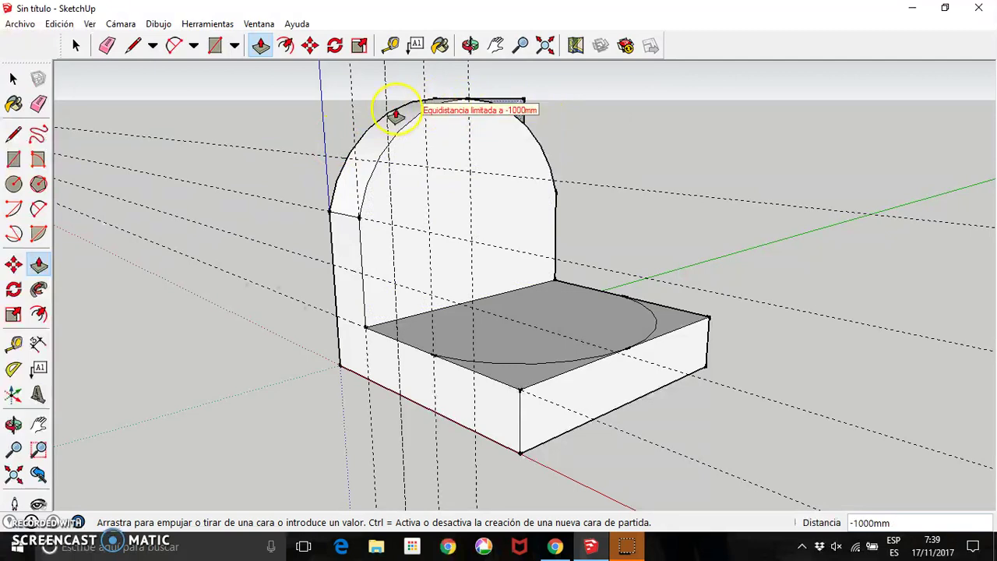
{"action": "left_click", "coordinate": [395, 115]}
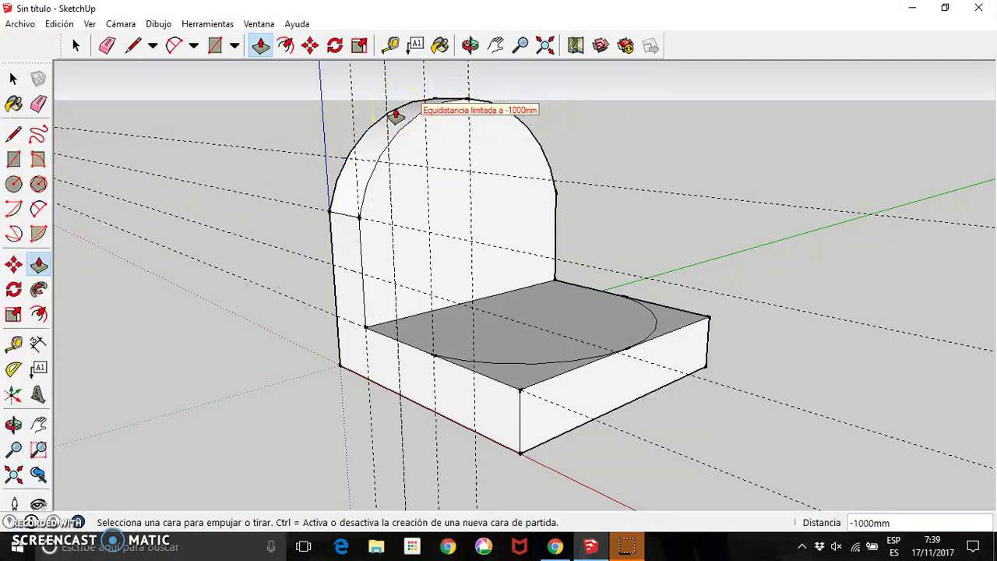
{"action": "left_click", "coordinate": [505, 380]}
{"action": "left_click", "coordinate": [489, 444]}
{"action": "left_click", "coordinate": [666, 330]}
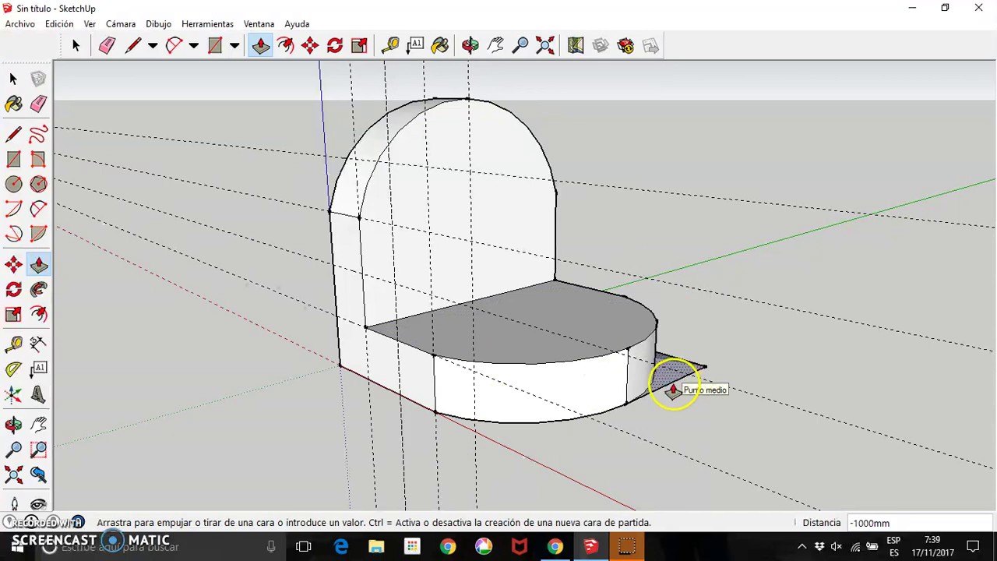
{"action": "left_click", "coordinate": [672, 384]}
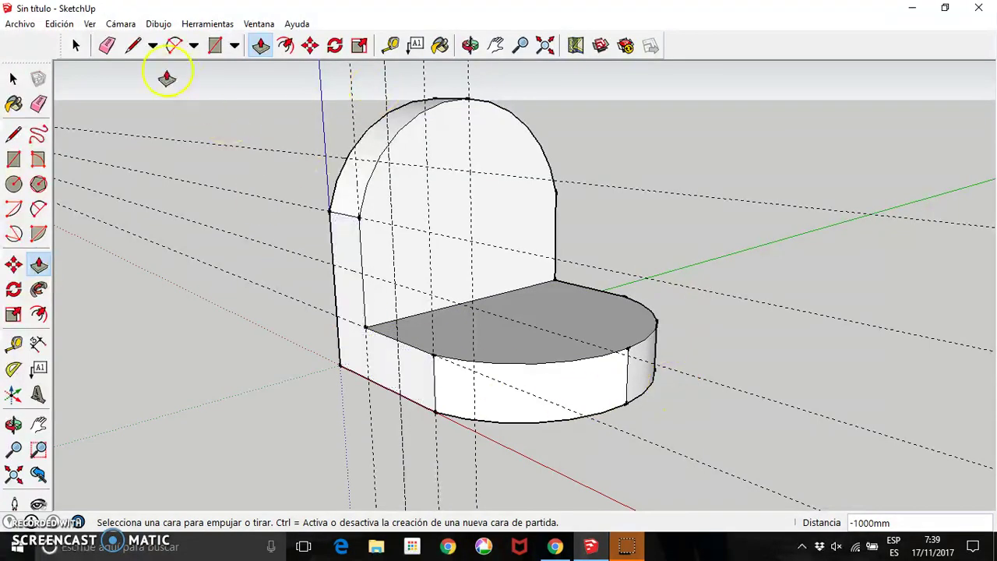
- Erase every dashed guide line around and through the model with the Eraser
{"action": "left_click", "coordinate": [38, 104]}
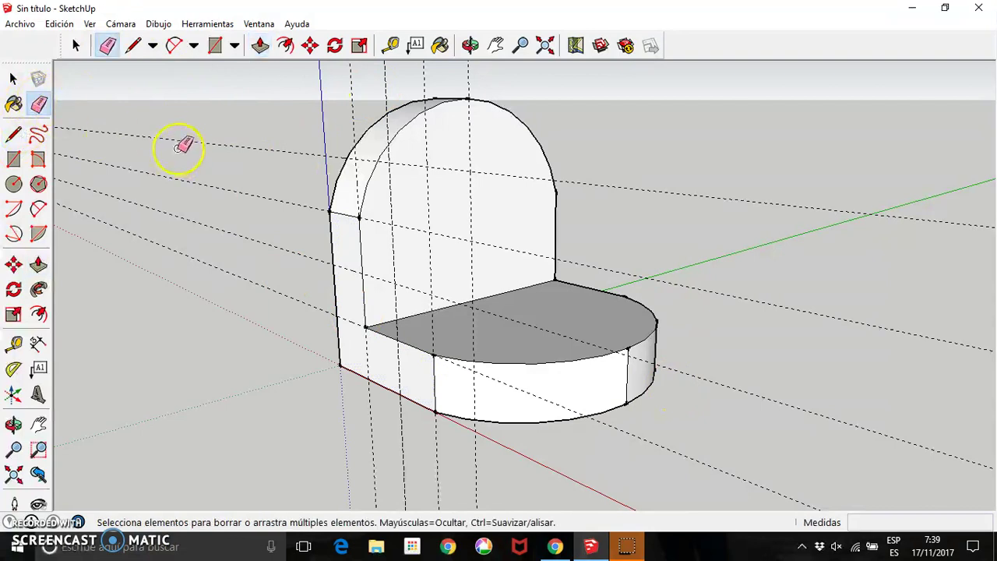
{"action": "left_click_drag", "start_coordinate": [182, 139], "coordinate": [182, 242]}
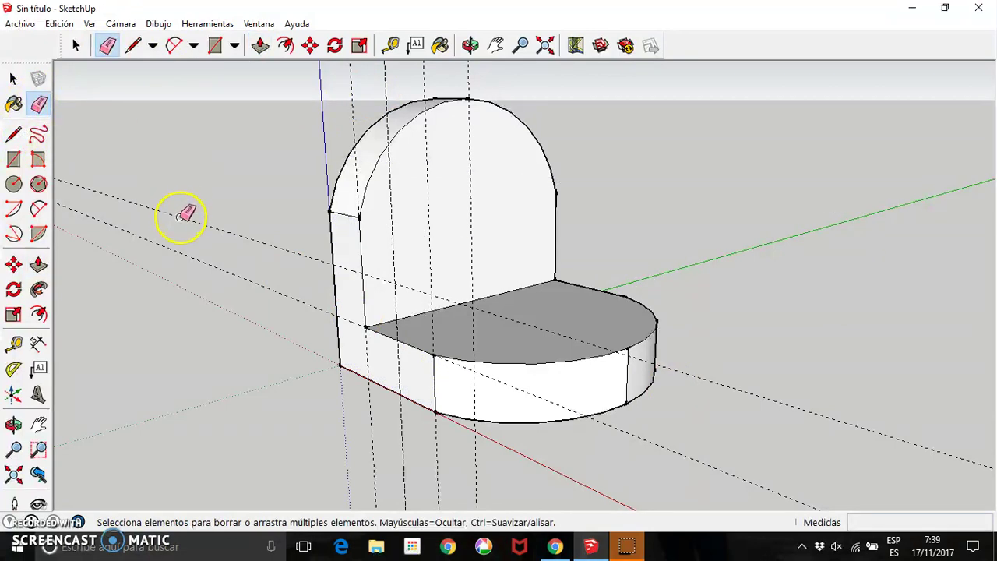
{"action": "left_click", "coordinate": [188, 247]}
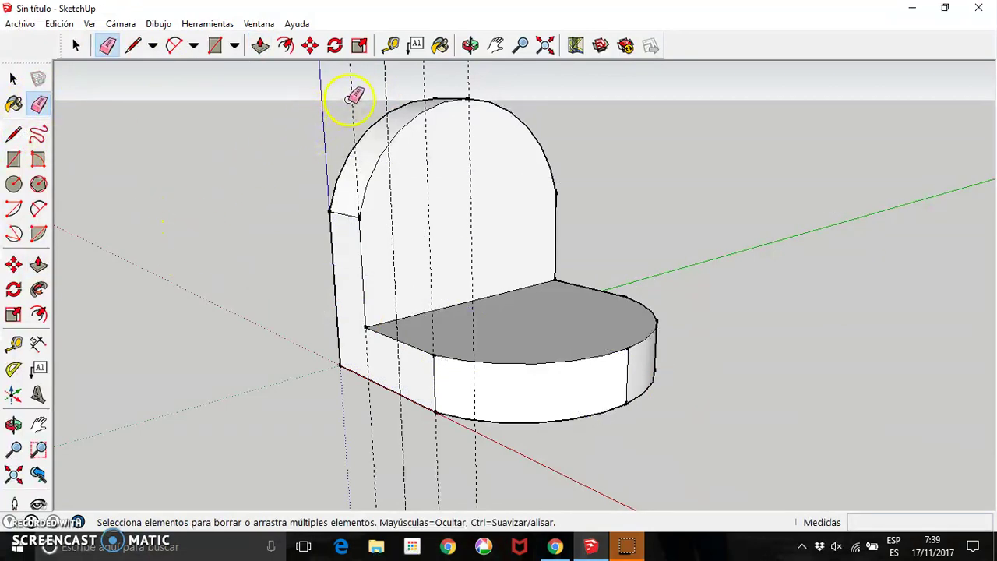
{"action": "left_click_drag", "start_coordinate": [354, 93], "coordinate": [436, 73]}
{"action": "left_click", "coordinate": [470, 74]}
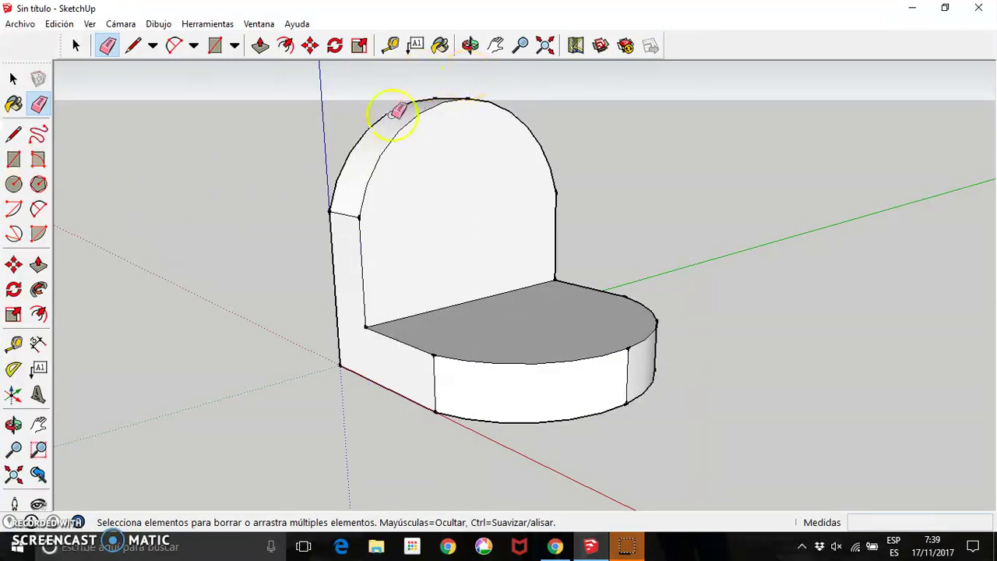
- Place guides 2000 mm up the backrest, 2000 and 2500 mm across the seat, and through the backrest centre
{"action": "left_click", "coordinate": [13, 344]}
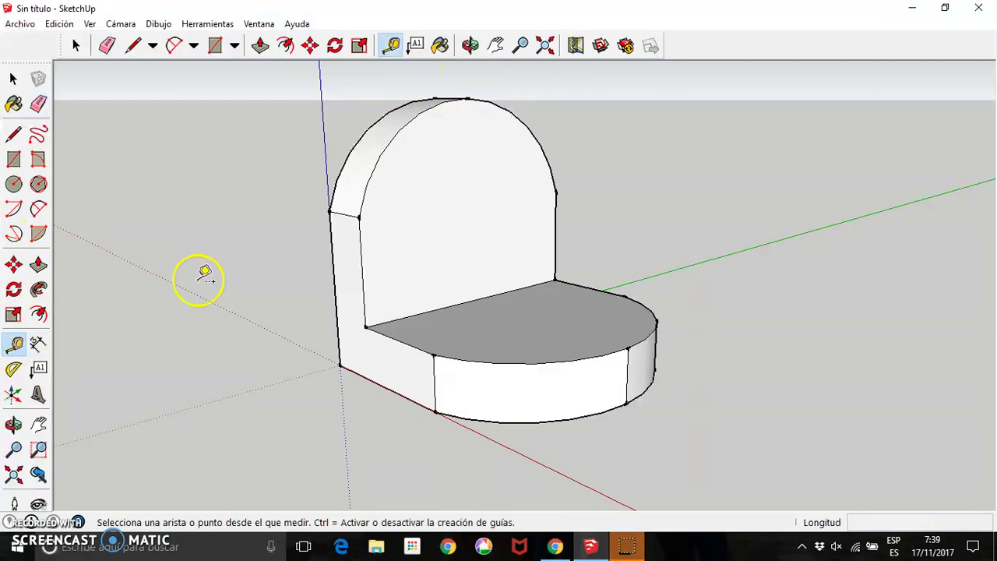
{"action": "left_click", "coordinate": [470, 301]}
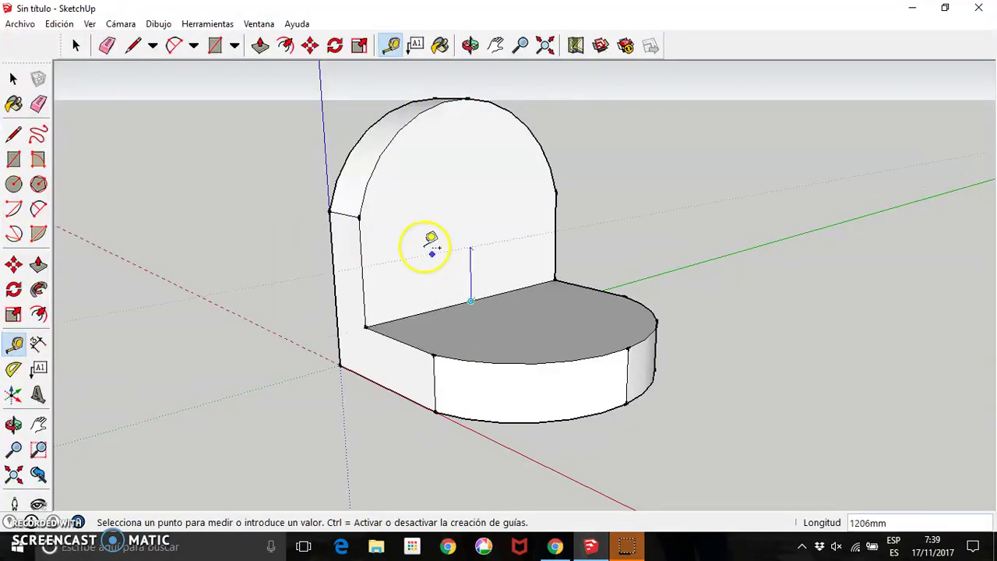
{"action": "left_click", "coordinate": [360, 218]}
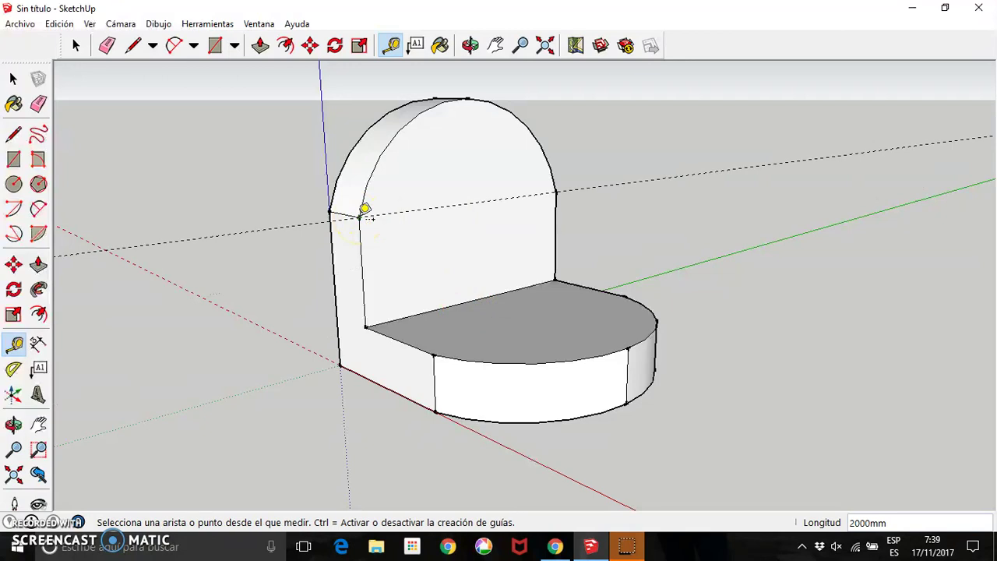
{"action": "left_click", "coordinate": [448, 307]}
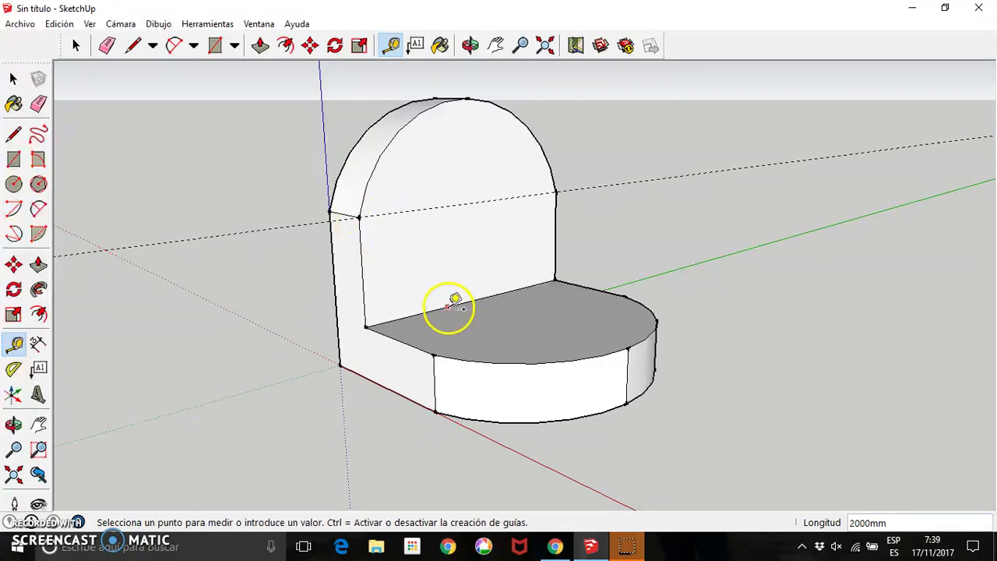
{"action": "left_click", "coordinate": [444, 345]}
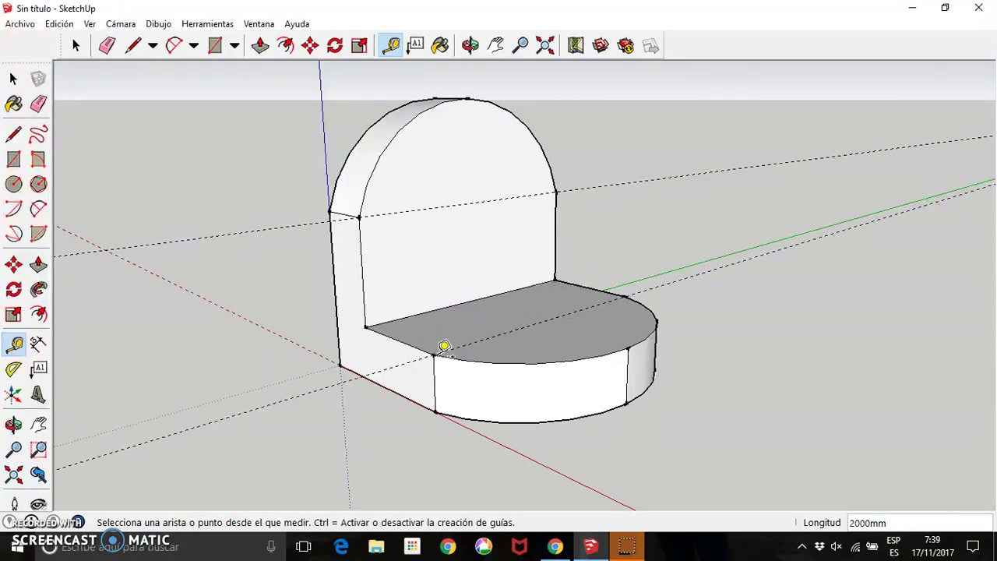
{"action": "left_click", "coordinate": [590, 289]}
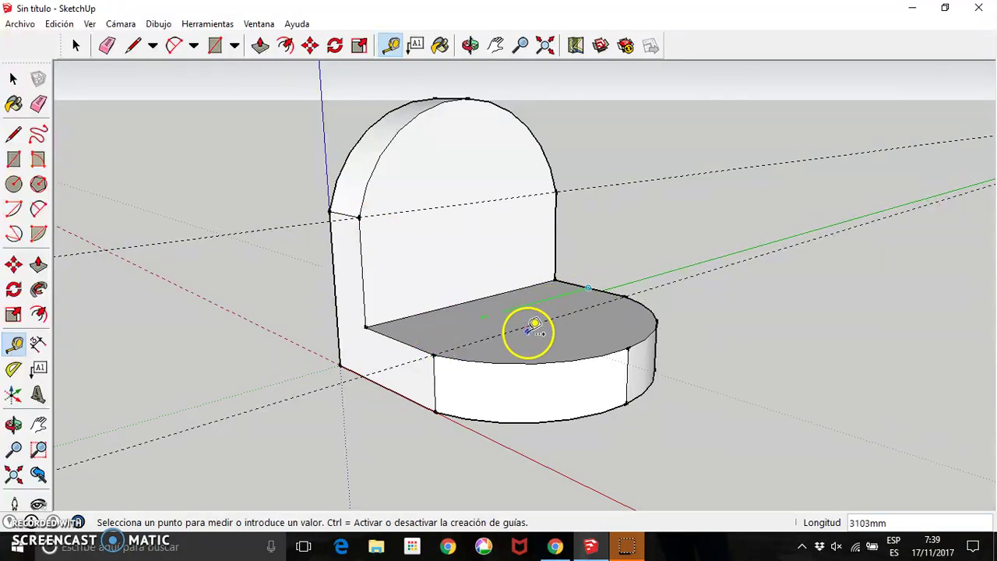
{"action": "type", "text": "2500"}
{"action": "left_click", "coordinate": [473, 296]}
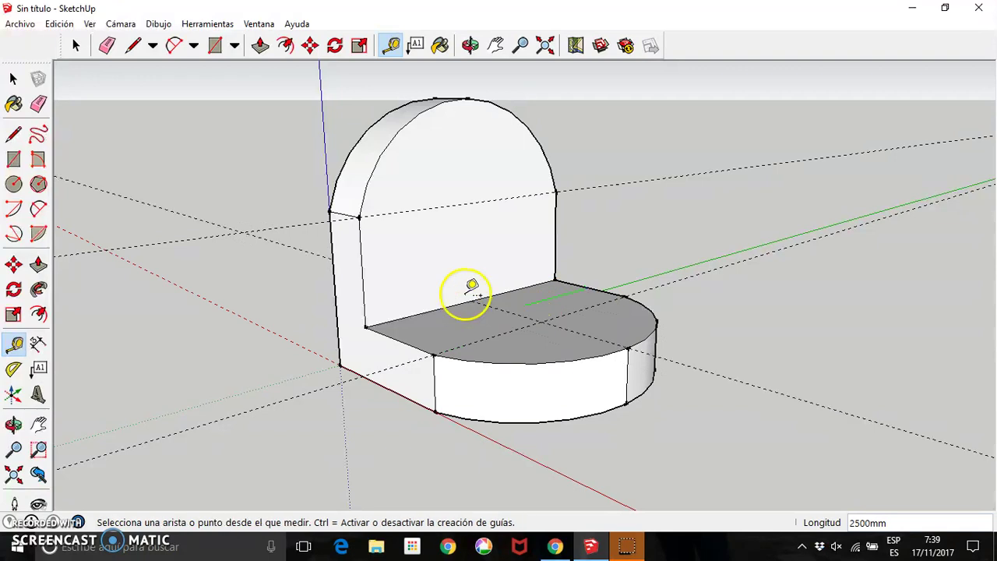
{"action": "left_click", "coordinate": [554, 211]}
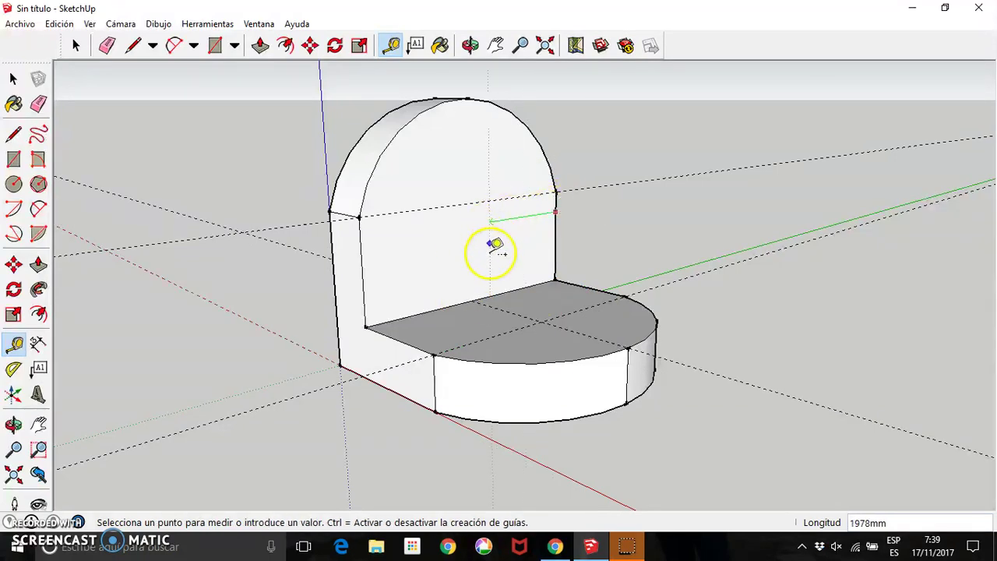
{"action": "left_click", "coordinate": [473, 298]}
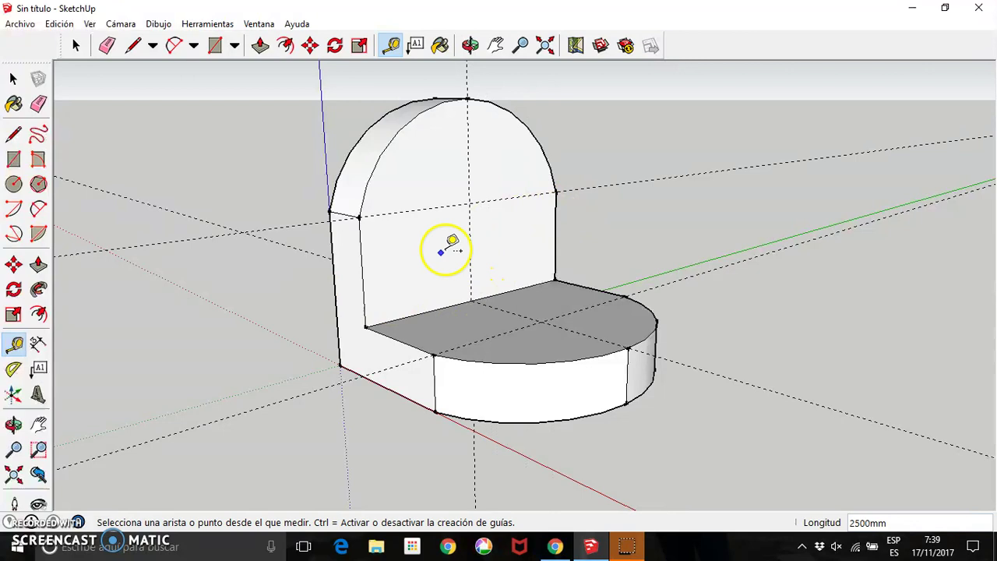
- Draw 8-sided polygons of 1000 mm inscribed radius centred on the backrest and the seat top
{"action": "left_click", "coordinate": [38, 184]}
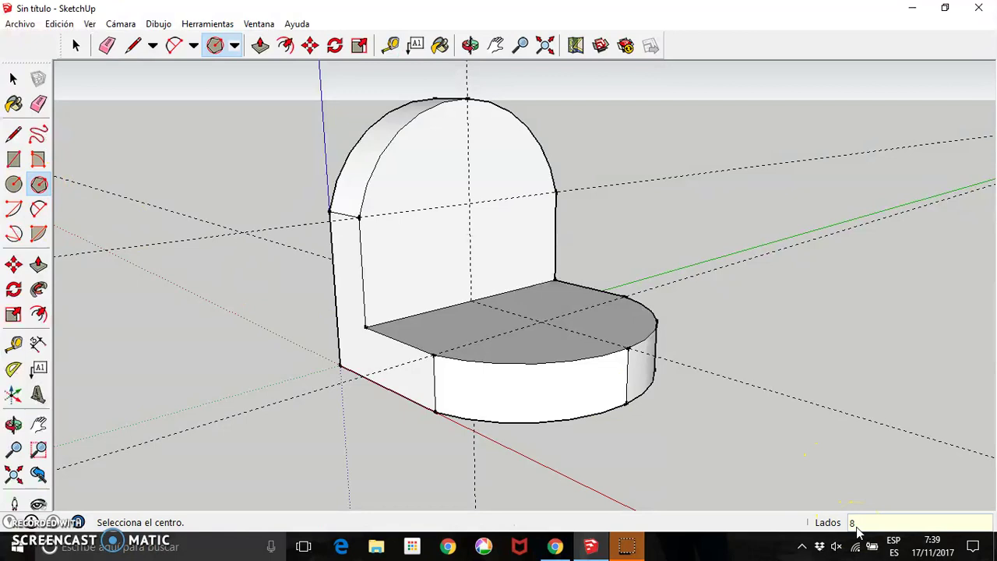
{"action": "left_click", "coordinate": [470, 203]}
{"action": "type", "text": "1000"}
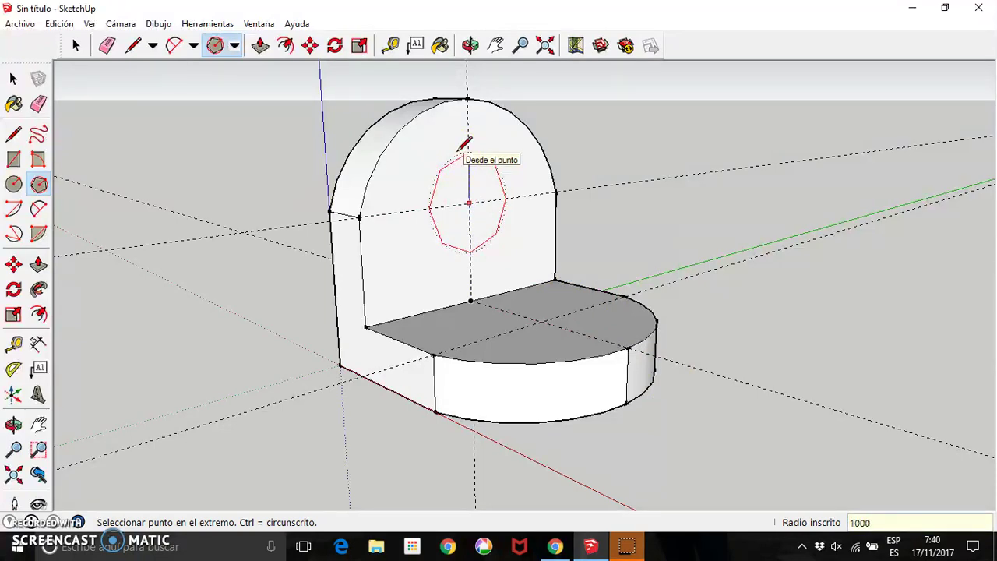
{"action": "key", "text": "Return"}
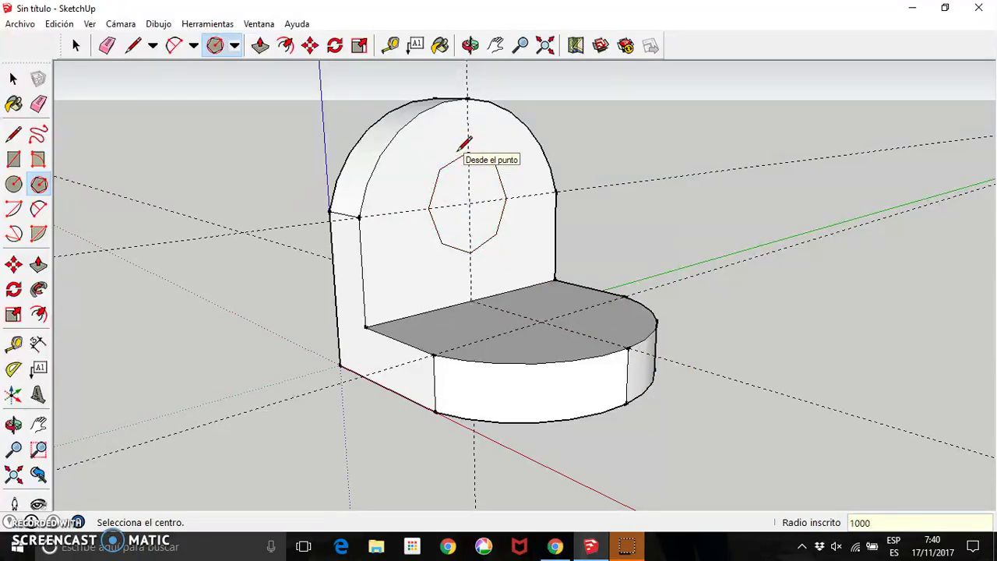
{"action": "left_click", "coordinate": [541, 322]}
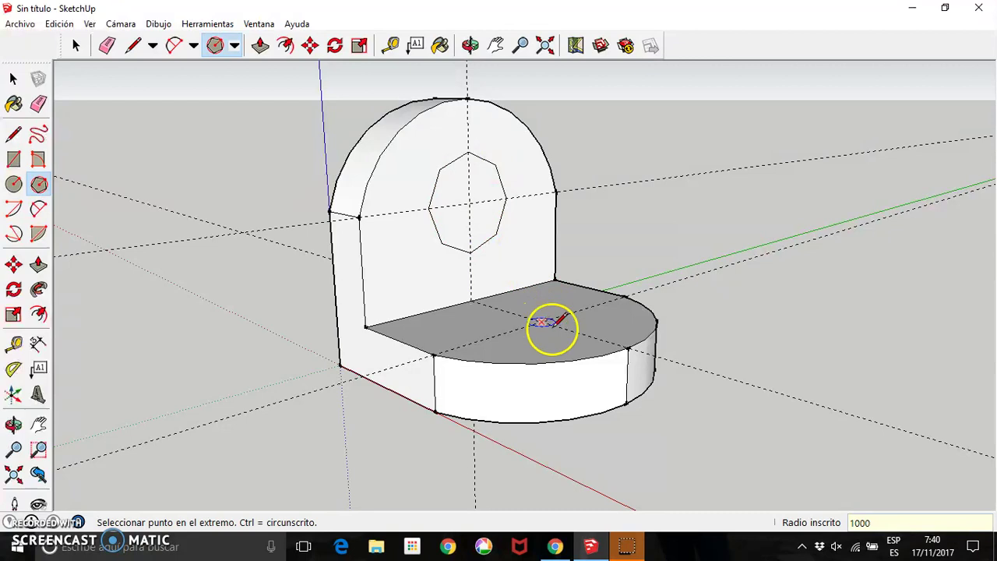
{"action": "left_click", "coordinate": [595, 334]}
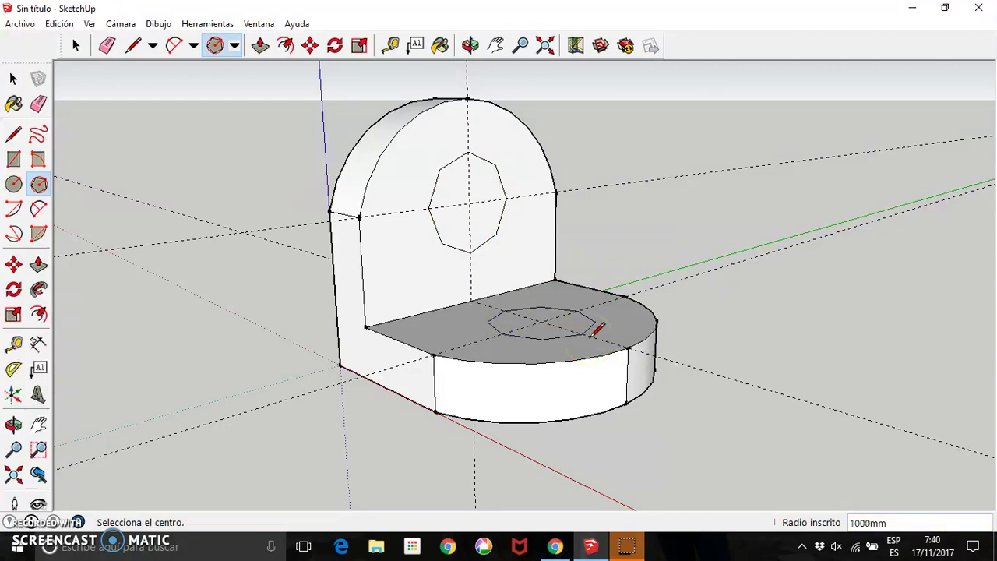
- Erase the guide lines crossing the bracket, leaving only the two octagons
{"action": "left_click", "coordinate": [38, 103]}
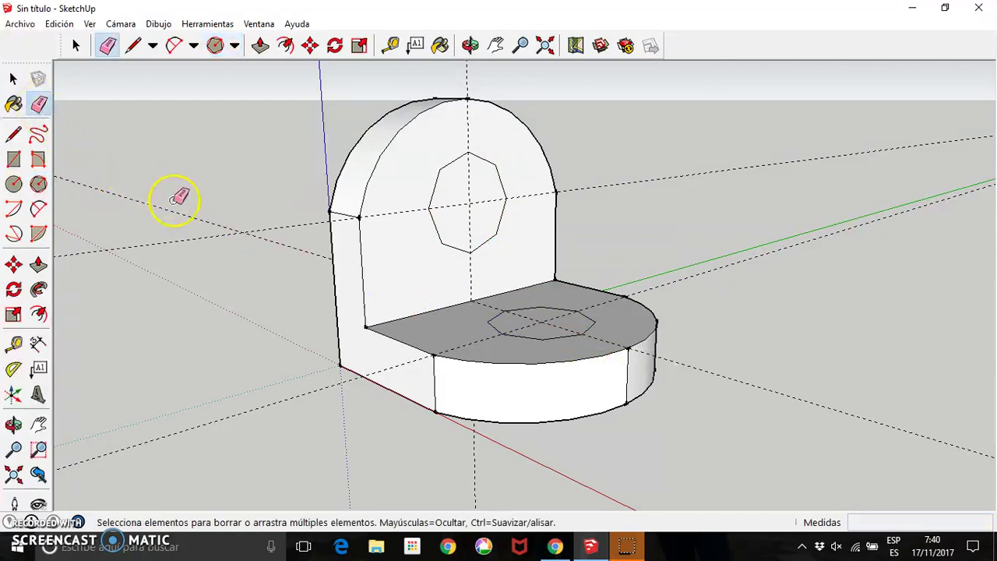
{"action": "left_click_drag", "start_coordinate": [242, 232], "coordinate": [244, 229]}
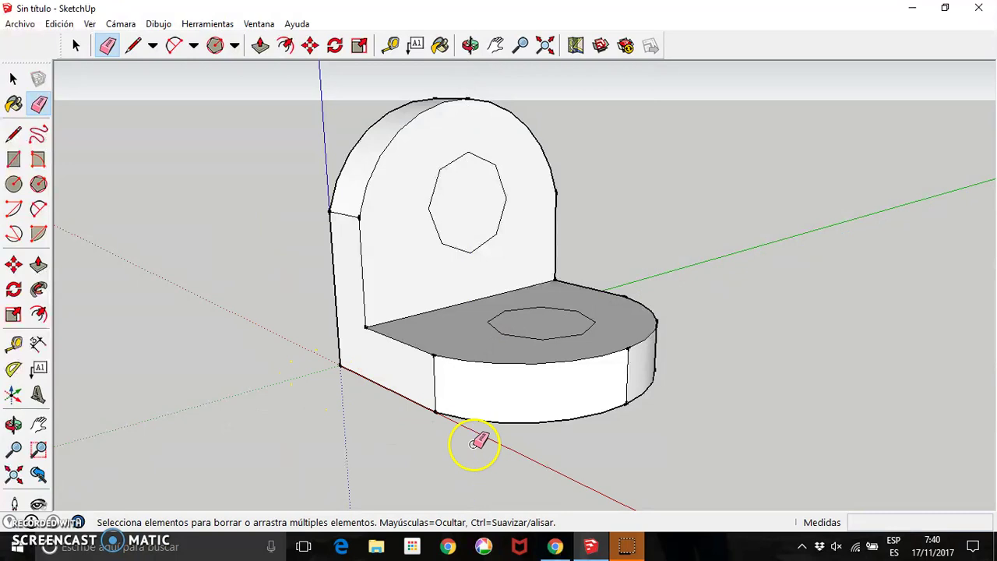
{"action": "left_click", "coordinate": [39, 265]}
- Push/Pull the back and seat octagons right through to open octagonal holes
{"action": "left_click", "coordinate": [453, 214]}
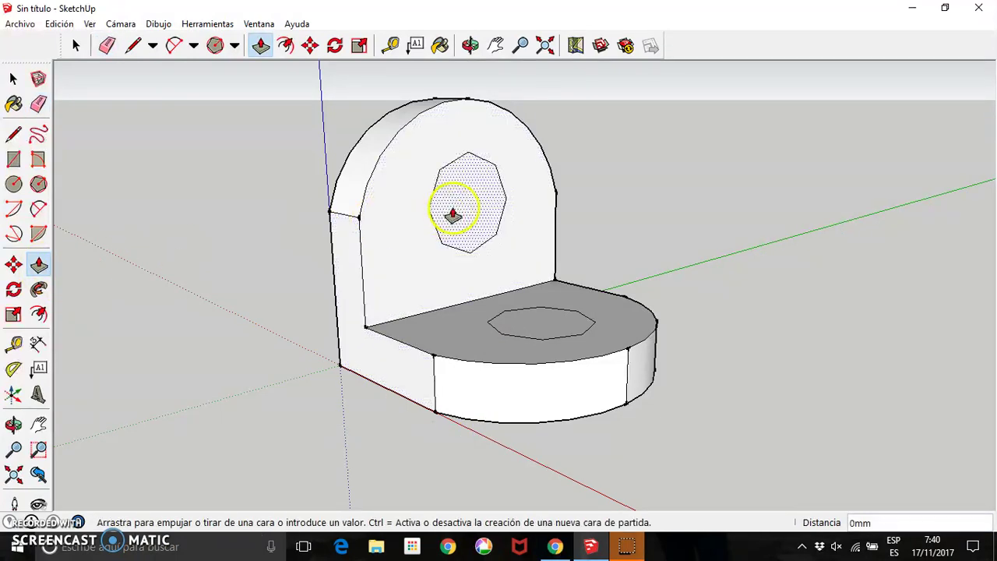
{"action": "left_click", "coordinate": [334, 251]}
{"action": "left_click", "coordinate": [545, 323]}
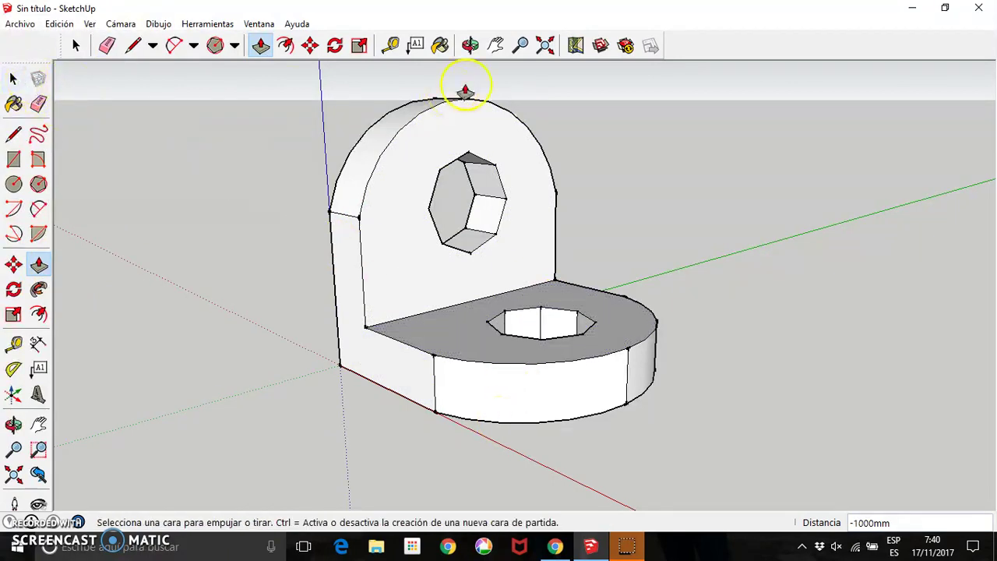
- Orbit to the bracket's far side and back to a front three-quarter view to check the holes
{"action": "left_click", "coordinate": [473, 46]}
{"action": "mouse_move", "coordinate": [763, 304]}
{"action": "left_mouse_down"}
{"action": "mouse_move", "coordinate": [651, 350]}
{"action": "mouse_move", "coordinate": [474, 349]}
{"action": "mouse_move", "coordinate": [329, 314]}
{"action": "left_mouse_up"}
{"action": "mouse_move", "coordinate": [452, 200]}
{"action": "left_mouse_down"}
{"action": "mouse_move", "coordinate": [514, 389]}
{"action": "mouse_move", "coordinate": [680, 267]}
{"action": "mouse_move", "coordinate": [888, 208]}
{"action": "left_mouse_up"}
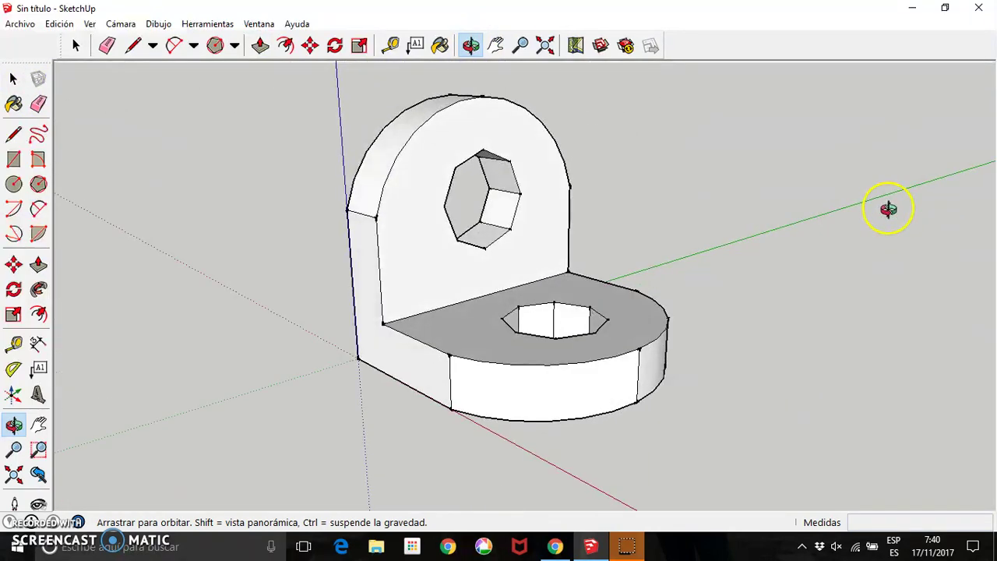
- Box-select the whole bracket and paint it with the green Color_G08 material
{"action": "left_click", "coordinate": [13, 78]}
{"action": "mouse_move", "coordinate": [230, 77]}
{"action": "left_mouse_down"}
{"action": "mouse_move", "coordinate": [725, 403]}
{"action": "mouse_move", "coordinate": [766, 465]}
{"action": "left_mouse_up"}
{"action": "left_click", "coordinate": [439, 45]}
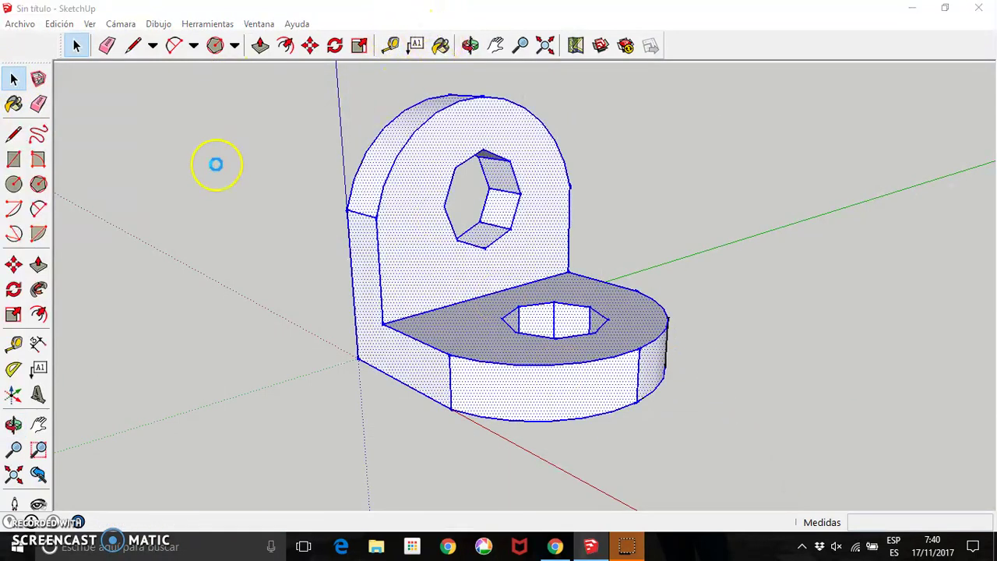
{"action": "mouse_move", "coordinate": [249, 251]}
{"action": "left_mouse_down"}
{"action": "mouse_move", "coordinate": [261, 317]}
{"action": "mouse_move", "coordinate": [265, 309]}
{"action": "left_mouse_up"}
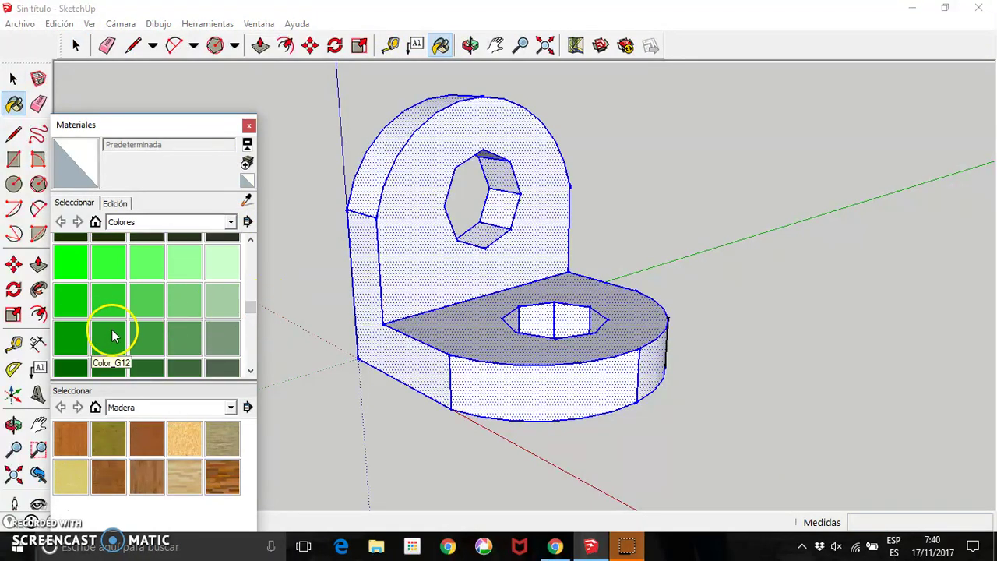
{"action": "left_click", "coordinate": [147, 302]}
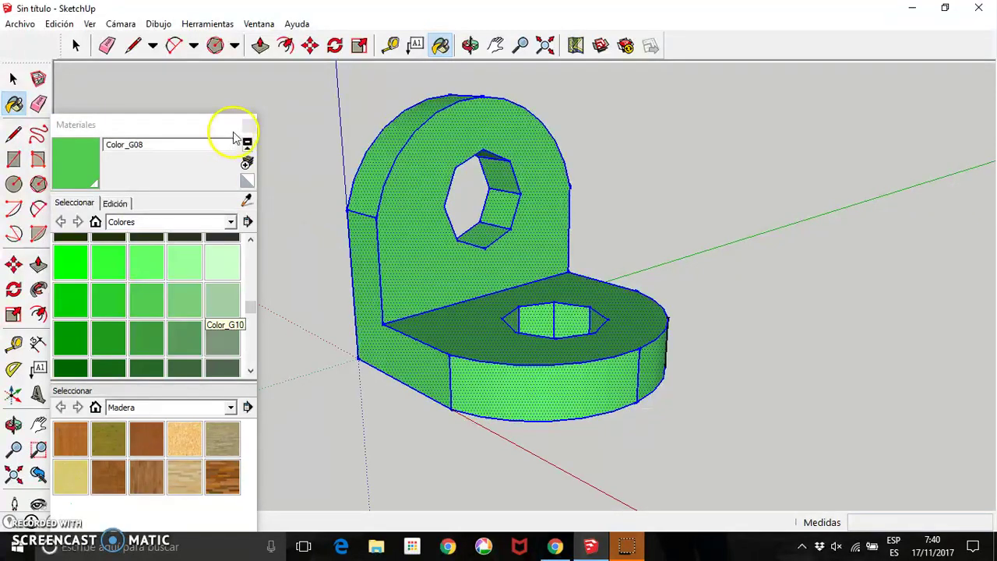
{"action": "left_click", "coordinate": [249, 125]}
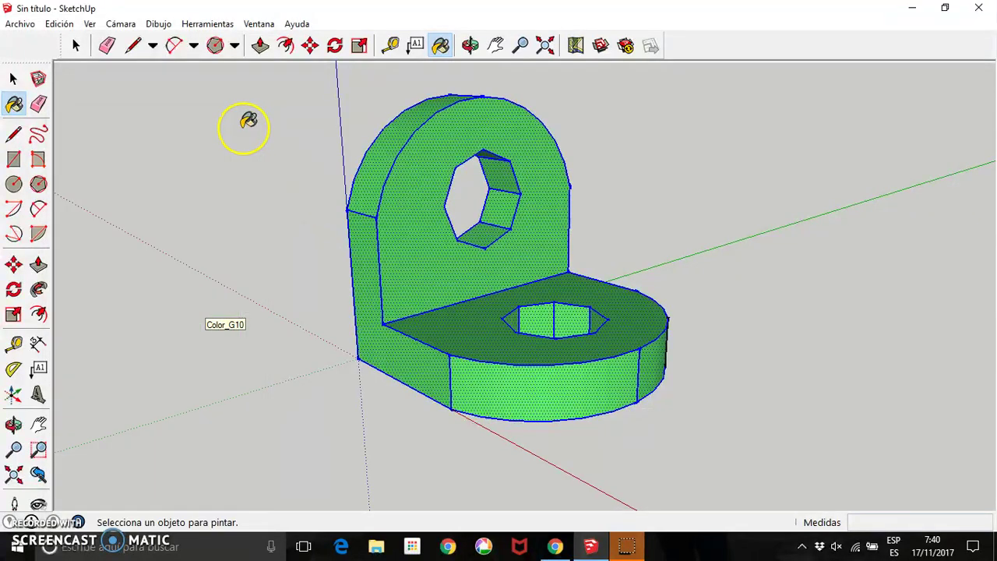
- Open Soften Edges for the selected bracket and drag the angle to about 47.6 degrees
{"action": "right_click", "coordinate": [427, 155]}
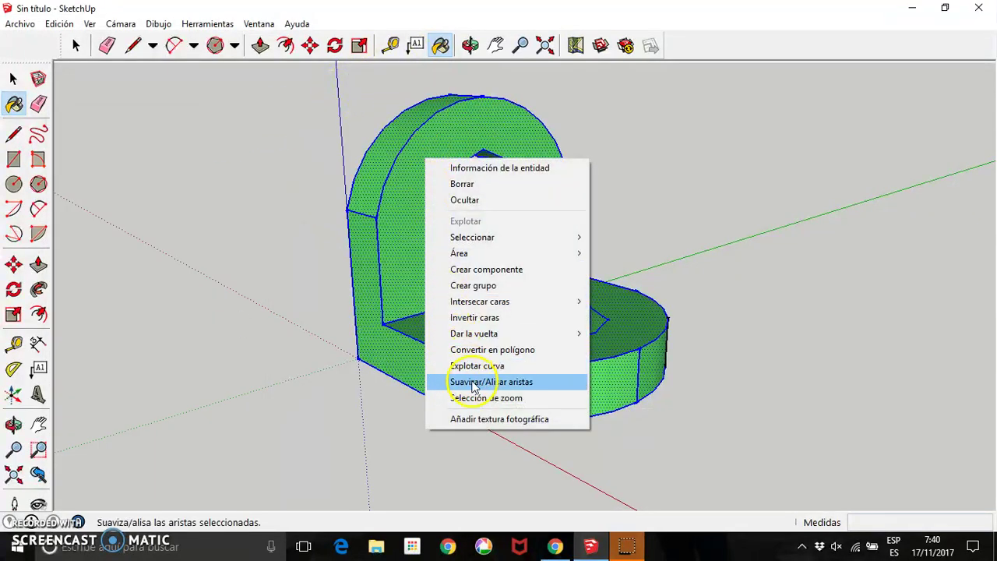
{"action": "left_click", "coordinate": [474, 383]}
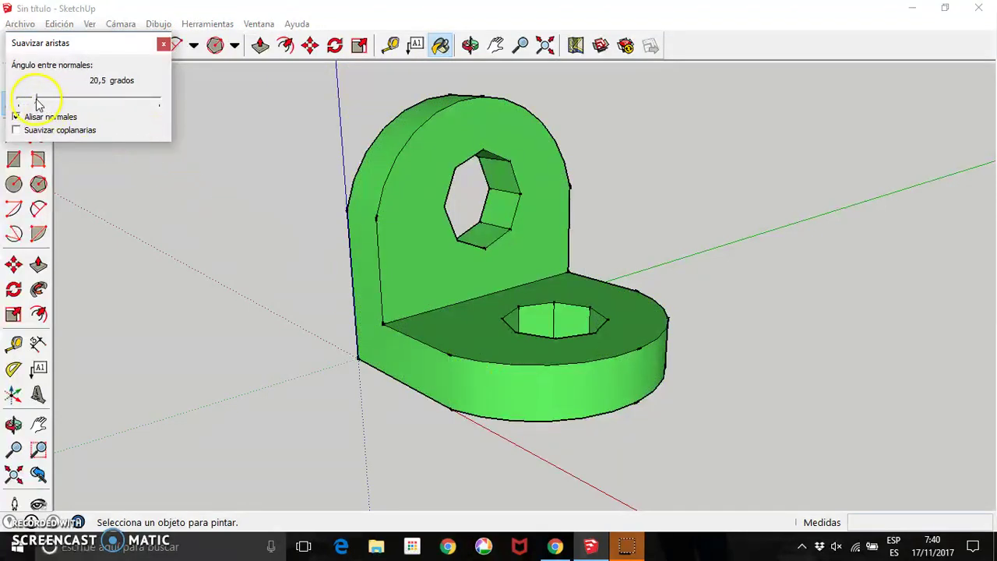
{"action": "left_click_drag", "start_coordinate": [36, 103], "coordinate": [59, 101]}
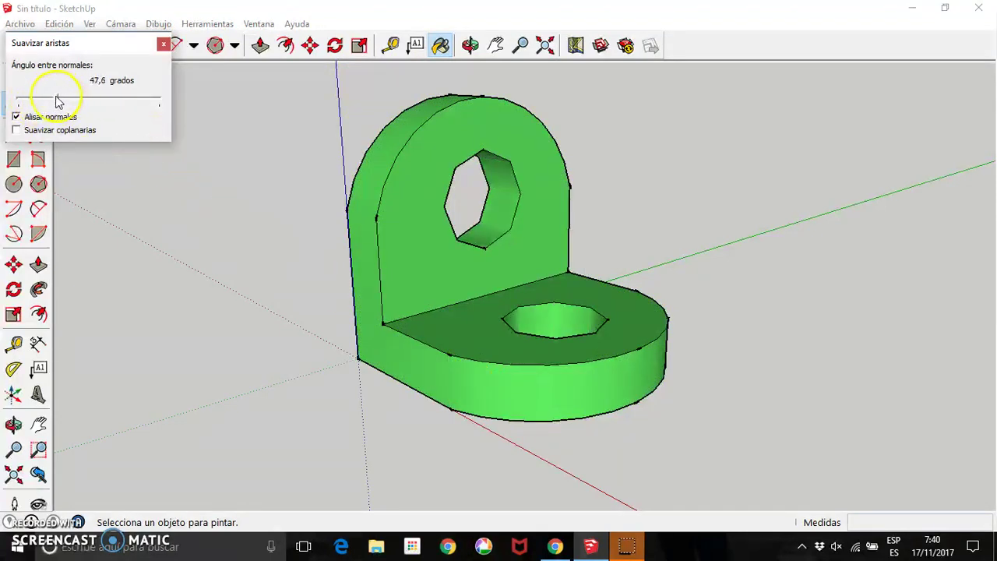
- Close Soften Edges, hide the bracket's edge lines in the View edge-style options, and deselect it
{"action": "left_click", "coordinate": [163, 45]}
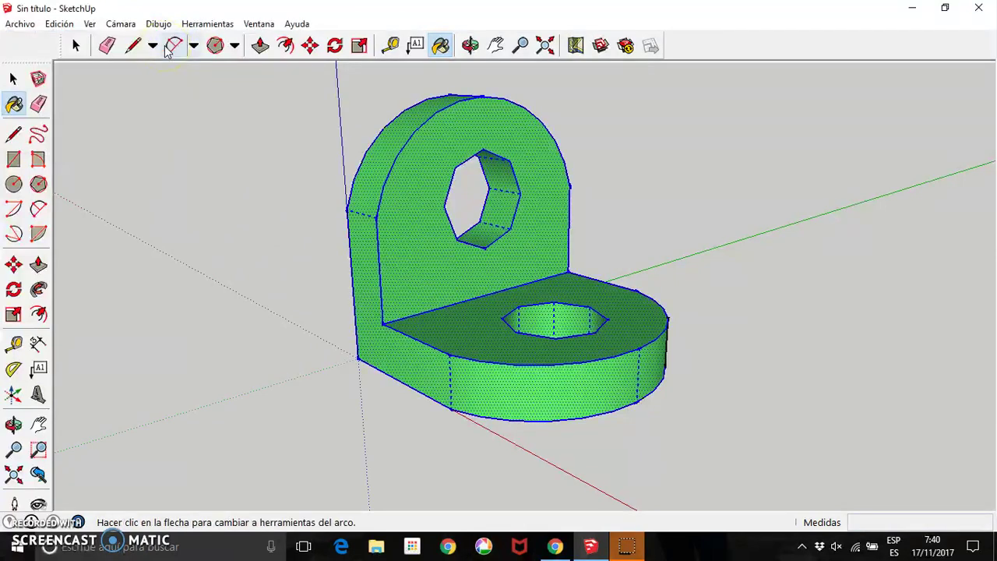
{"action": "left_click", "coordinate": [86, 24]}
{"action": "mouse_move", "coordinate": [132, 200]}
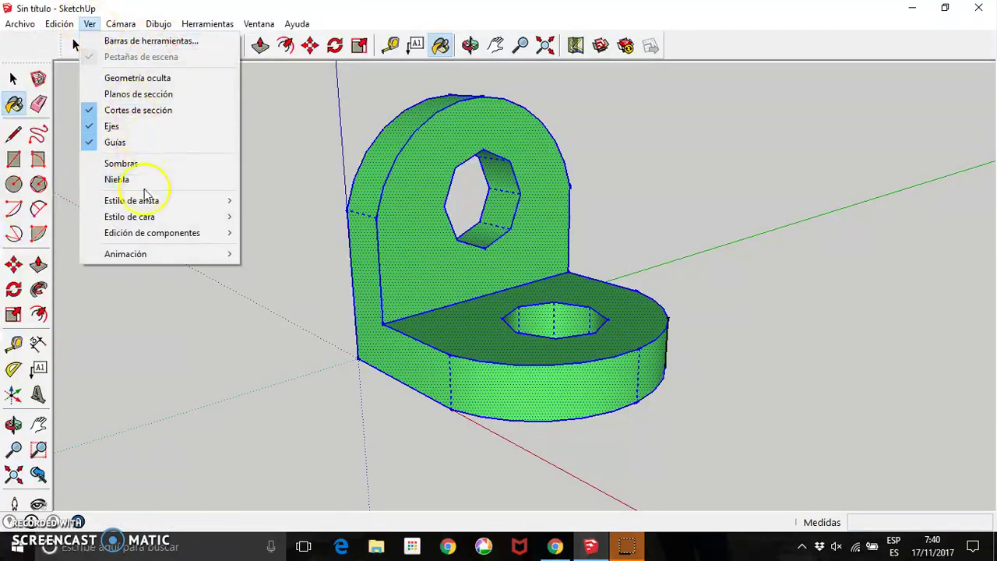
{"action": "left_click", "coordinate": [259, 203]}
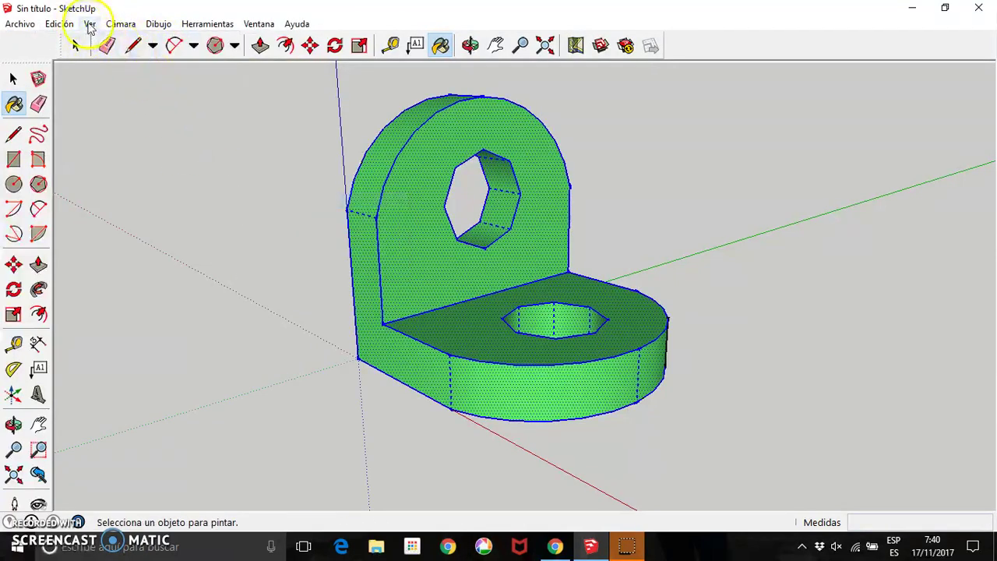
{"action": "left_click", "coordinate": [88, 24]}
{"action": "mouse_move", "coordinate": [132, 201]}
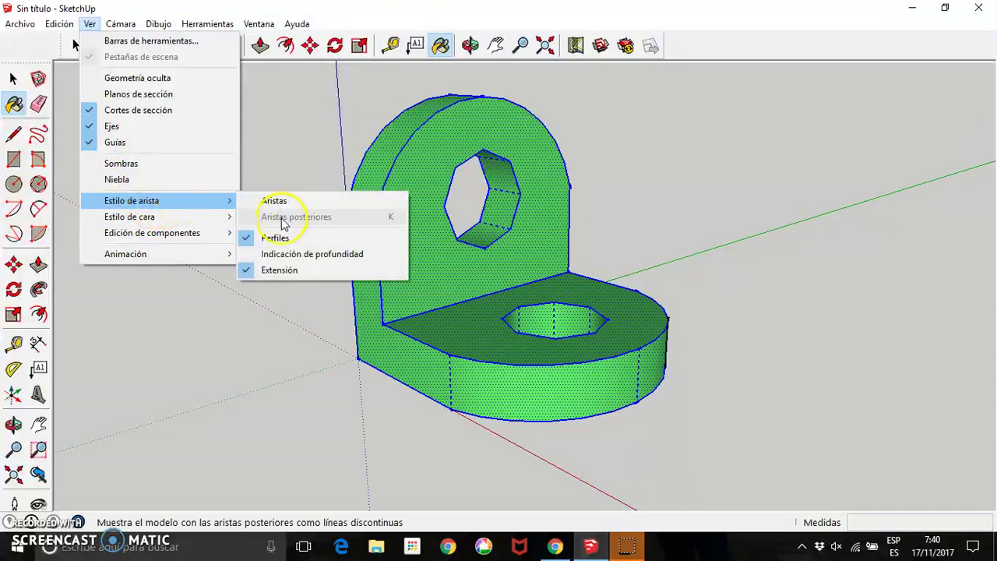
{"action": "left_click", "coordinate": [279, 237]}
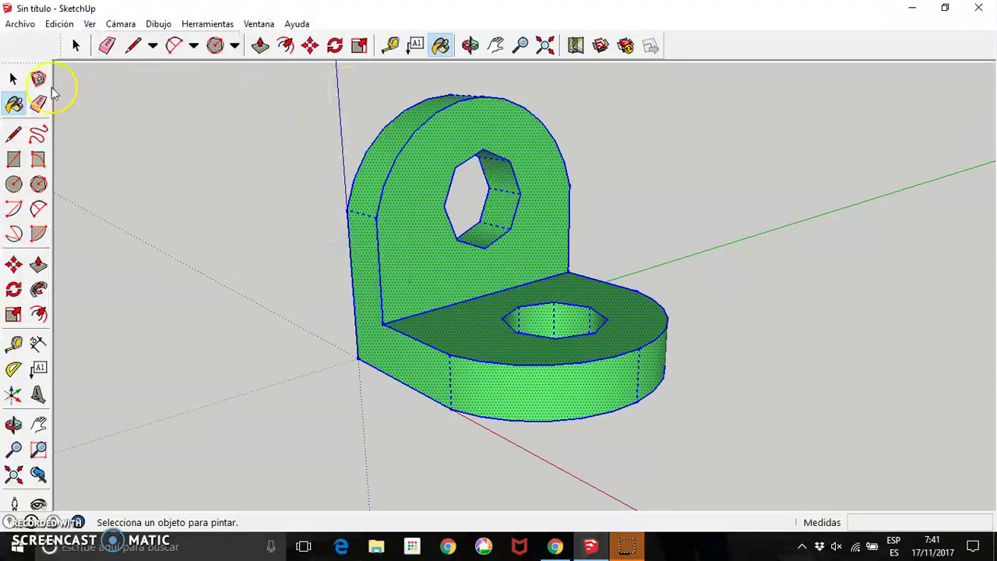
{"action": "left_click", "coordinate": [13, 79]}
{"action": "left_click", "coordinate": [297, 176]}
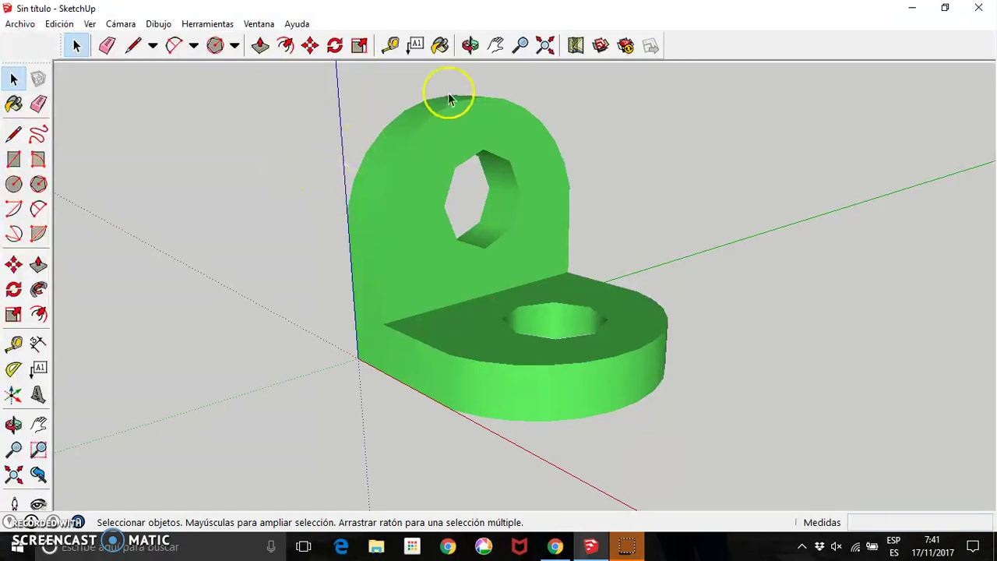
- Orbit around the green bracket to view the back hole, the L-shaped side, and both holes
{"action": "left_click", "coordinate": [469, 45]}
{"action": "mouse_move", "coordinate": [534, 205]}
{"action": "left_mouse_down"}
{"action": "mouse_move", "coordinate": [398, 265]}
{"action": "mouse_move", "coordinate": [323, 265]}
{"action": "mouse_move", "coordinate": [258, 243]}
{"action": "left_mouse_up"}
{"action": "mouse_move", "coordinate": [543, 259]}
{"action": "left_mouse_down"}
{"action": "mouse_move", "coordinate": [392, 285]}
{"action": "mouse_move", "coordinate": [306, 262]}
{"action": "mouse_move", "coordinate": [158, 167]}
{"action": "mouse_move", "coordinate": [284, 195]}
{"action": "left_mouse_up"}
{"action": "mouse_move", "coordinate": [617, 229]}
{"action": "left_mouse_down"}
{"action": "mouse_move", "coordinate": [410, 287]}
{"action": "mouse_move", "coordinate": [289, 296]}
{"action": "mouse_move", "coordinate": [309, 274]}
{"action": "left_mouse_up"}
{"action": "mouse_move", "coordinate": [620, 232]}
{"action": "left_mouse_down"}
{"action": "mouse_move", "coordinate": [518, 257]}
{"action": "mouse_move", "coordinate": [385, 258]}
{"action": "mouse_move", "coordinate": [200, 240]}
{"action": "mouse_move", "coordinate": [325, 235]}
{"action": "left_mouse_up"}
{"action": "mouse_move", "coordinate": [681, 240]}
{"action": "left_mouse_down"}
{"action": "mouse_move", "coordinate": [503, 260]}
{"action": "mouse_move", "coordinate": [407, 251]}
{"action": "left_mouse_up"}
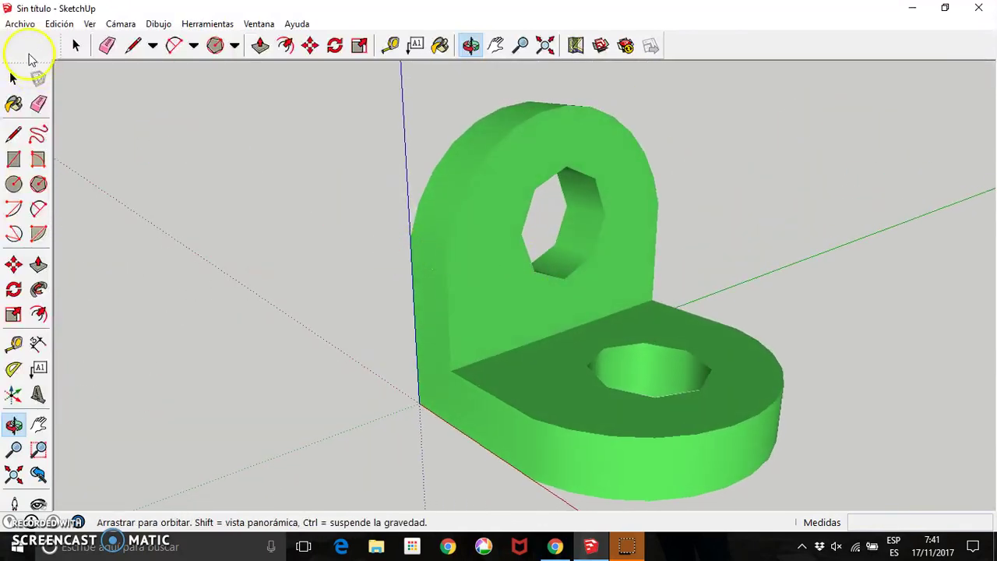